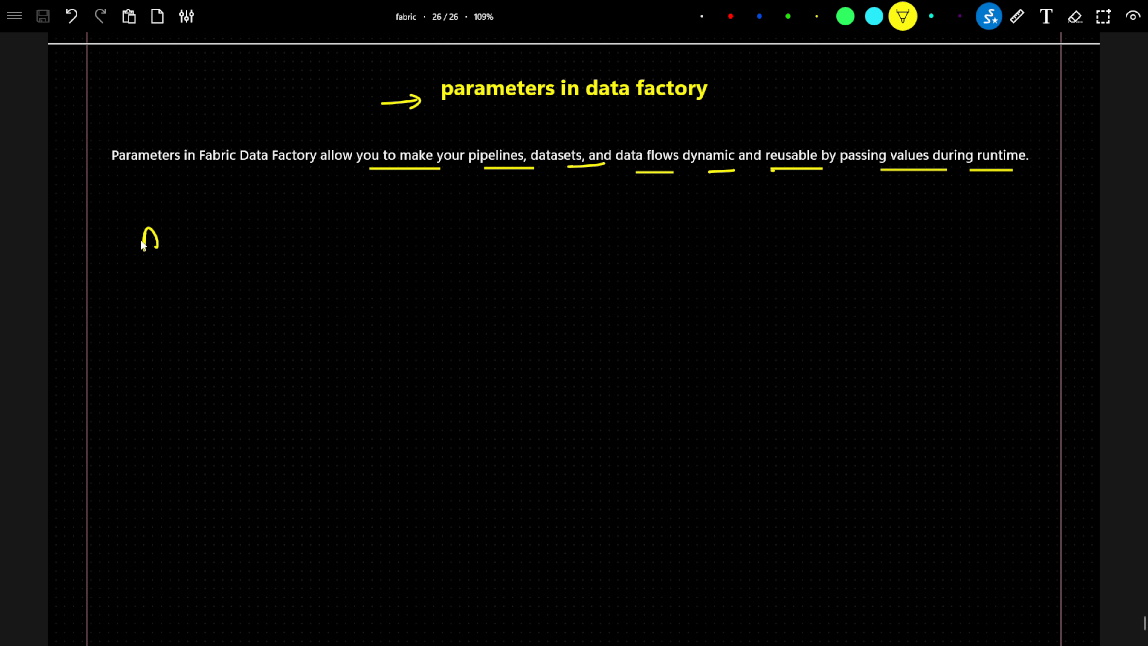
Sketch an ADLS box listing emp, dept and sales, with a long arrow leading to a box labelled lakehouse.
mouse_move(164, 230)
left_mouse_down()
mouse_move(273, 328)
mouse_move(154, 328)
left_mouse_up()
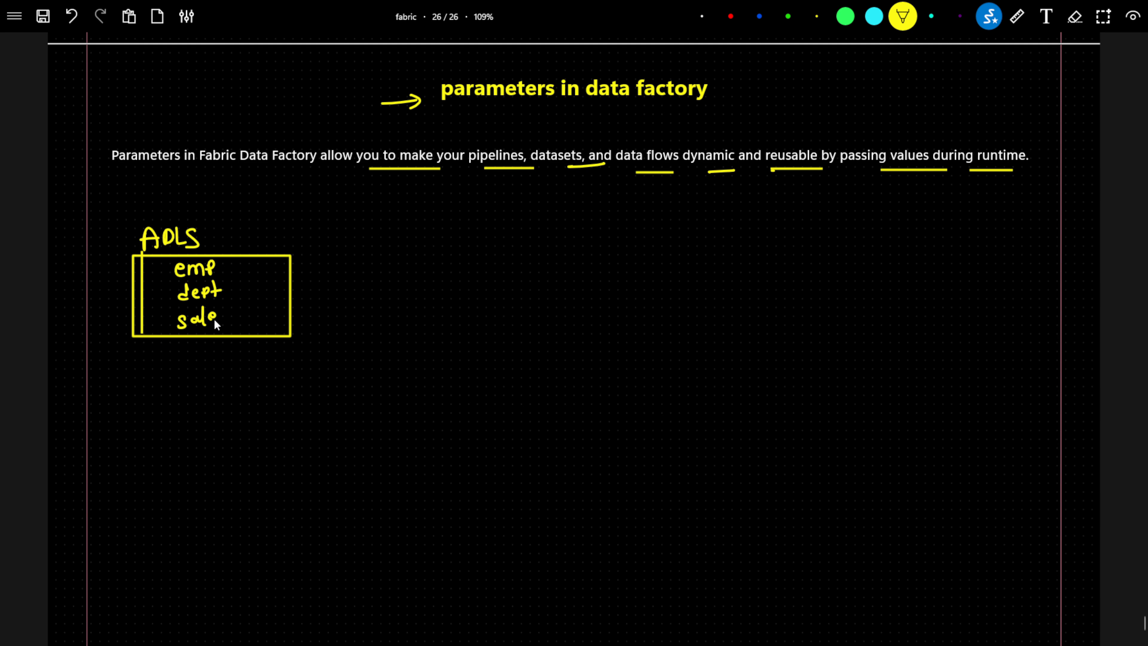
left_click_drag(214, 319, 218, 329)
mouse_move(294, 290)
left_mouse_down()
mouse_move(523, 274)
mouse_move(513, 282)
left_mouse_up()
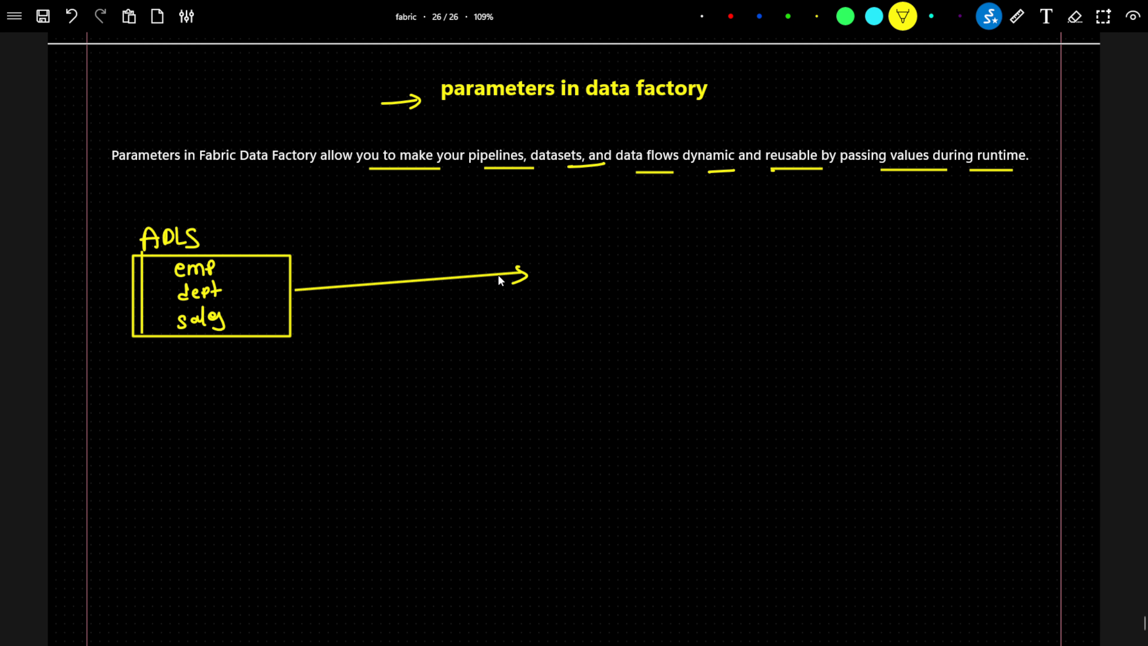
left_click_drag(586, 243, 571, 307)
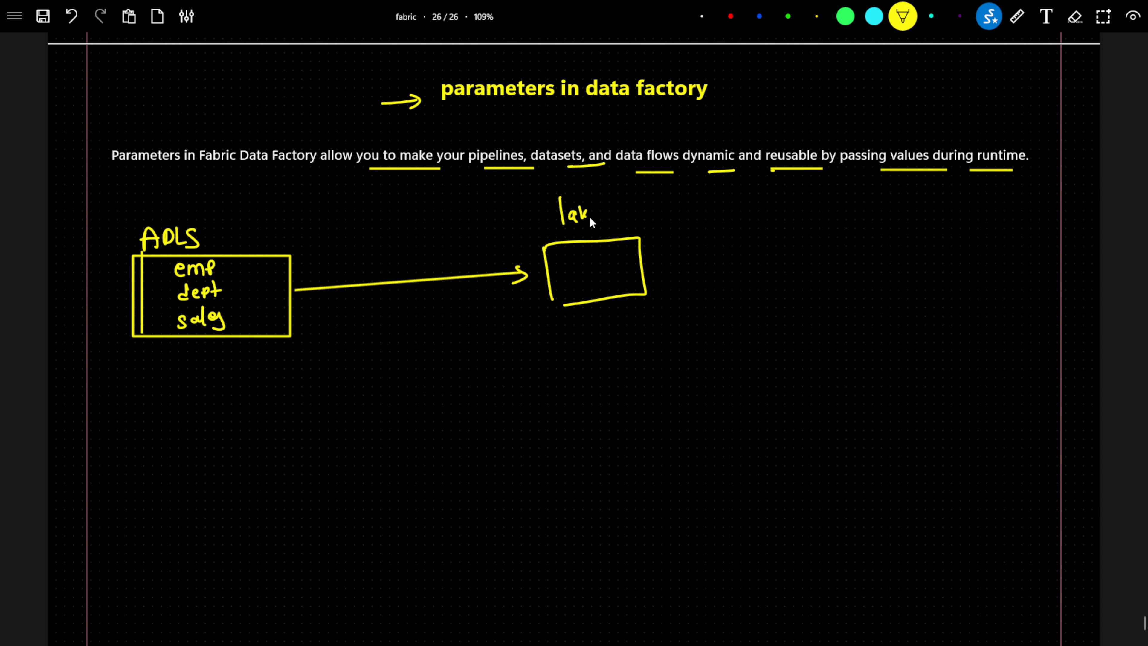
left_click_drag(622, 209, 648, 218)
Add a COPY box branching below the ADLS-to-lakehouse arrow, with source/emp.csv written beneath it and emphasis marks on the source and lakehouse boxes.
mouse_move(298, 261)
left_mouse_down()
mouse_move(327, 254)
mouse_move(326, 264)
left_mouse_up()
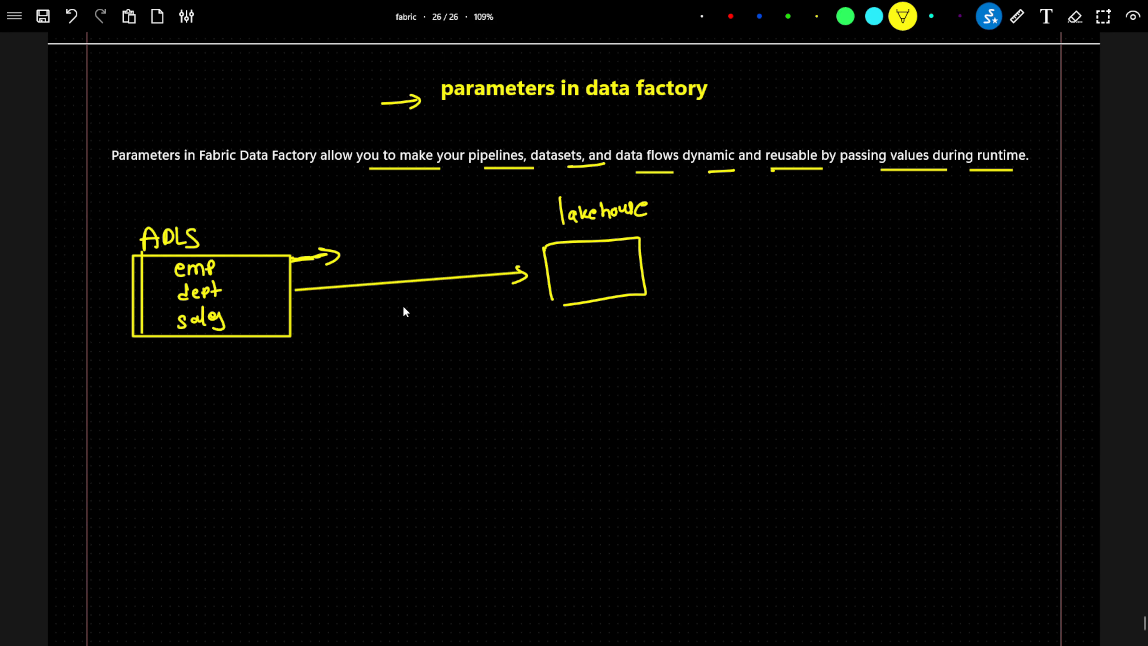
left_click_drag(403, 288, 409, 359)
left_click_drag(412, 346, 432, 347)
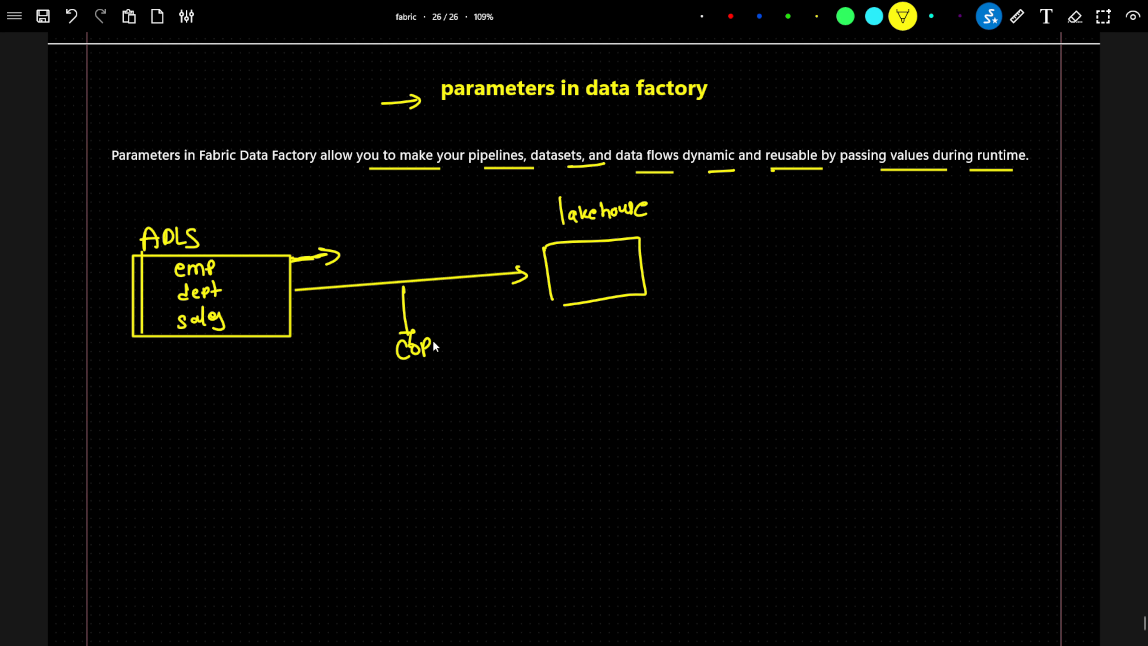
mouse_move(389, 398)
left_mouse_down()
mouse_move(380, 353)
mouse_move(486, 366)
mouse_move(372, 389)
mouse_move(410, 405)
mouse_move(353, 442)
left_mouse_up()
left_click_drag(361, 433, 409, 436)
left_click_drag(198, 331, 200, 344)
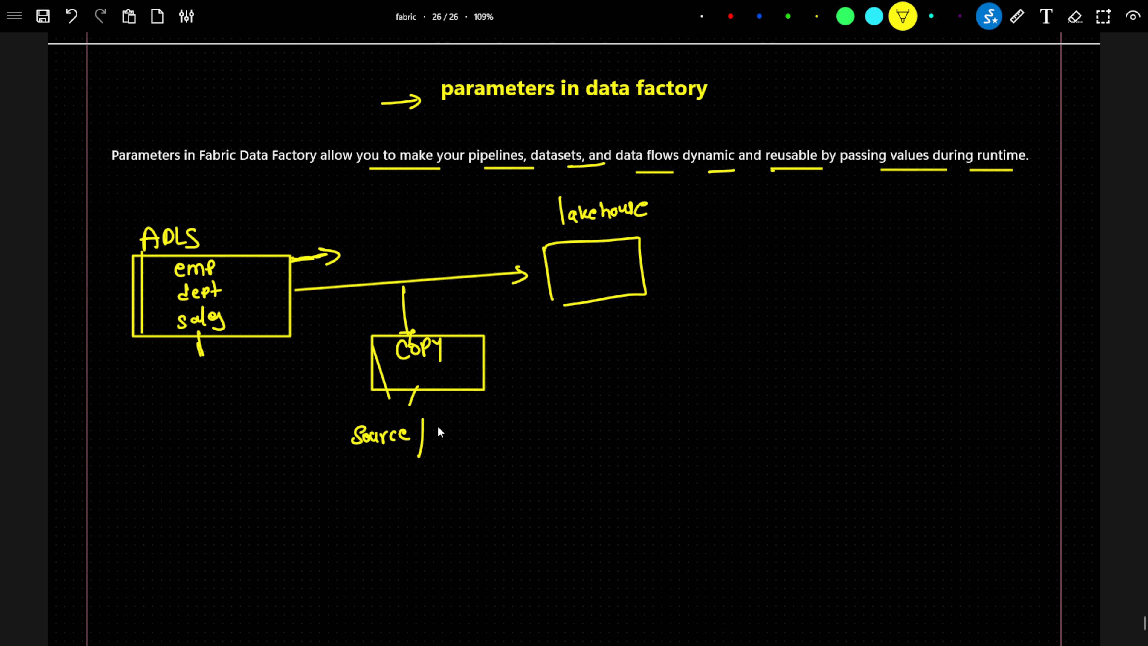
left_click_drag(433, 435, 443, 441)
left_click_drag(446, 427, 447, 437)
mouse_move(293, 258)
left_mouse_down()
mouse_move(340, 253)
mouse_move(326, 262)
left_mouse_up()
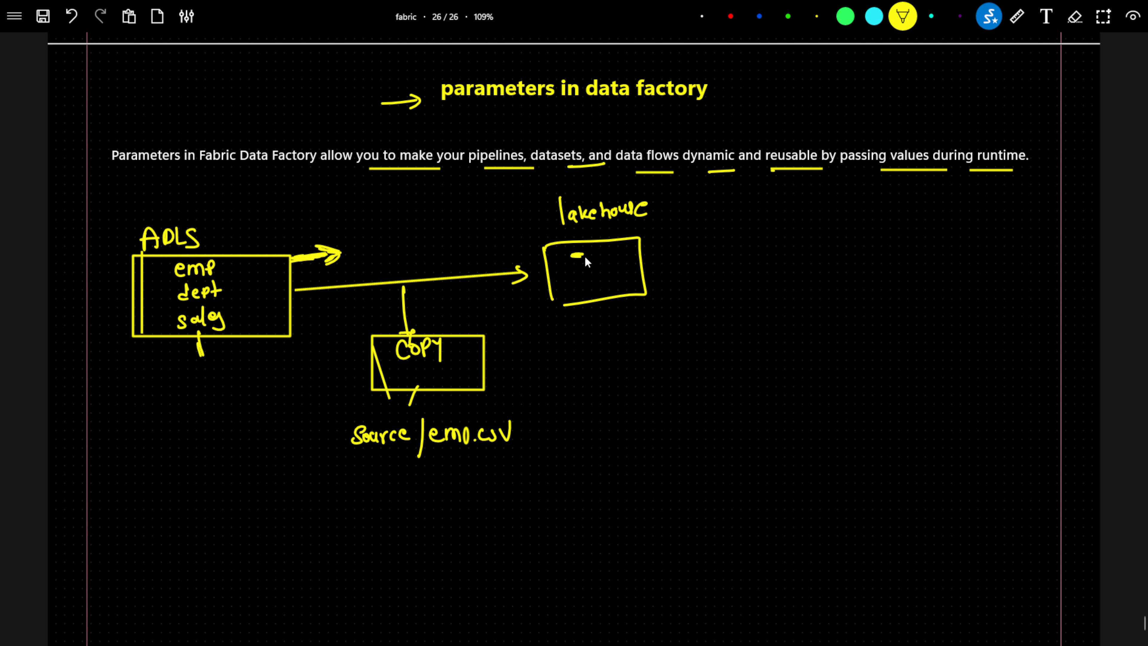
mouse_move(583, 256)
left_mouse_down()
mouse_move(566, 256)
mouse_move(584, 256)
left_mouse_up()
mouse_move(197, 338)
left_mouse_down()
mouse_move(202, 369)
mouse_move(208, 358)
left_mouse_up()
Draw a second copy box below the first diagram, labelled source/sales.csv, and point an arrow at the source/emp.csv path.
left_click_drag(172, 522, 257, 520)
left_click_drag(213, 575, 176, 577)
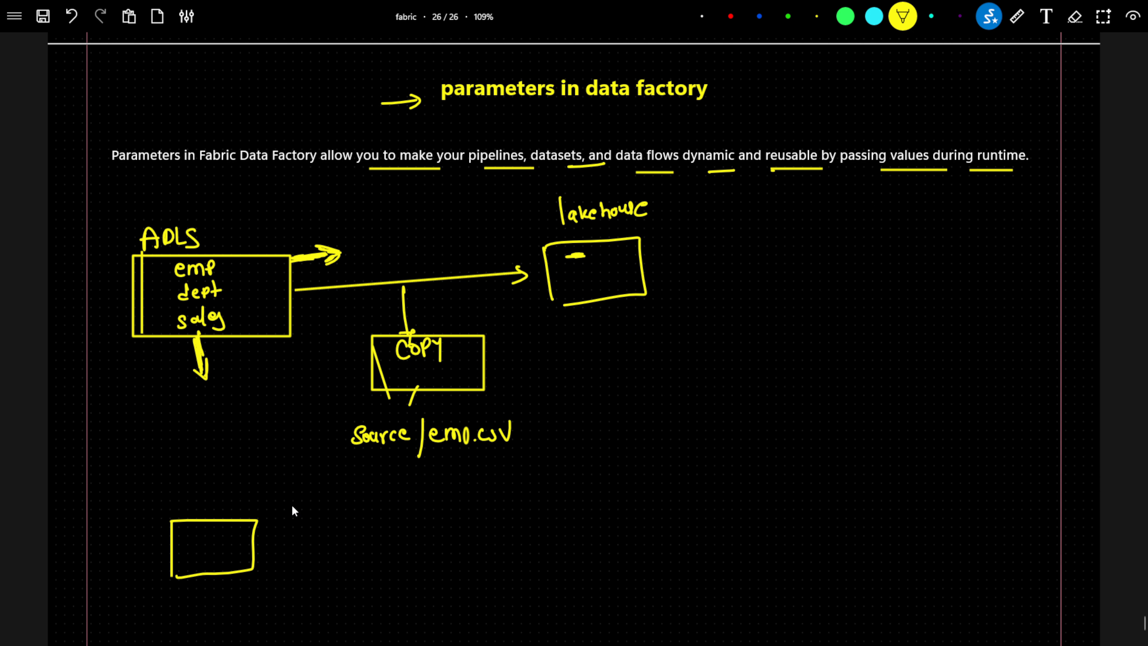
left_click_drag(322, 453, 338, 448)
left_click_drag(332, 444, 339, 447)
left_click_drag(210, 542, 218, 557)
left_click_drag(190, 611, 185, 612)
left_click_drag(204, 599, 208, 598)
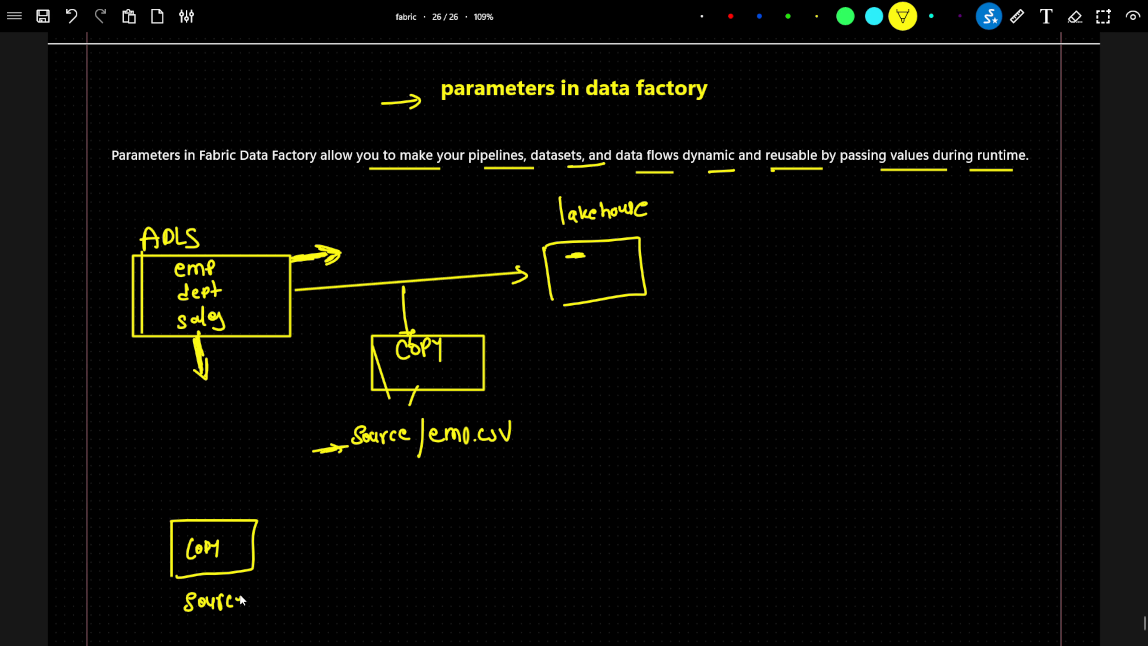
left_click_drag(273, 591, 264, 605)
left_click_drag(280, 598, 322, 606)
left_click_drag(333, 590, 329, 598)
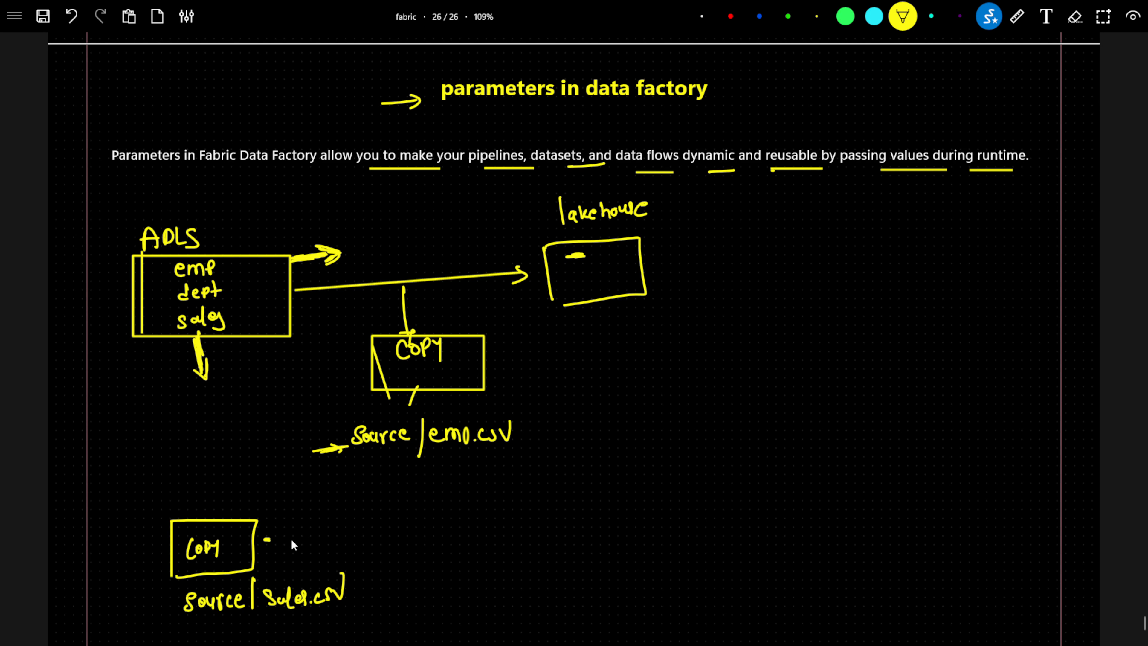
Draw an arrow from the second copy box to a small destination box and mark the emp.csv path with another arrow.
left_click_drag(264, 539, 354, 534)
left_click_drag(342, 528, 386, 543)
mouse_move(382, 507)
left_mouse_down()
mouse_move(431, 518)
mouse_move(383, 540)
left_mouse_up()
left_click_drag(590, 421, 542, 453)
left_click_drag(549, 432, 574, 445)
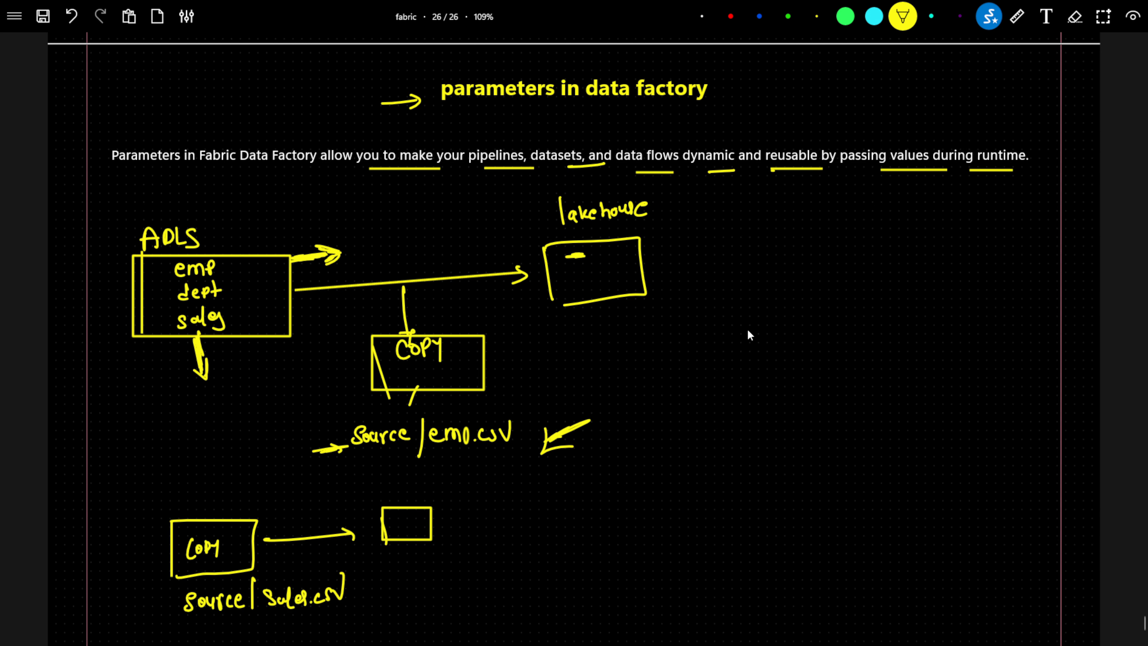
Write COPY with an arrow down to location, and draw two small boxes beside it.
left_click_drag(762, 328, 768, 331)
mouse_move(771, 339)
left_mouse_down()
mouse_move(778, 329)
mouse_move(788, 344)
left_mouse_up()
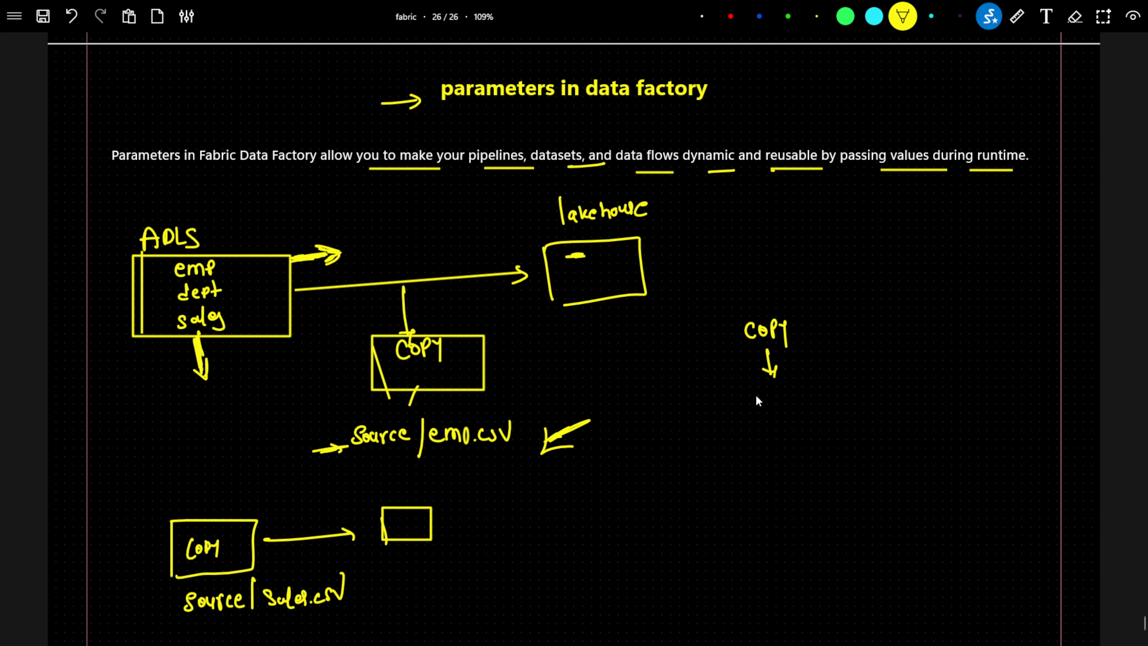
left_click_drag(782, 406, 779, 419)
left_click_drag(789, 405, 819, 407)
left_click_drag(821, 412, 833, 399)
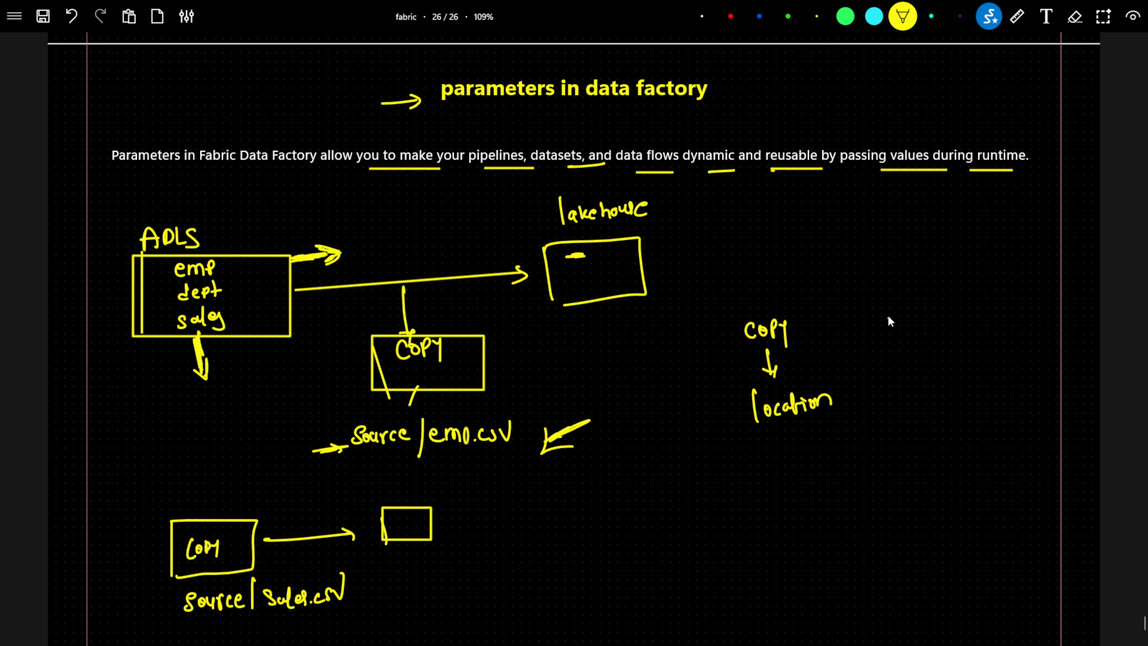
mouse_move(889, 315)
left_mouse_down()
mouse_move(932, 312)
mouse_move(889, 337)
mouse_move(899, 385)
left_mouse_up()
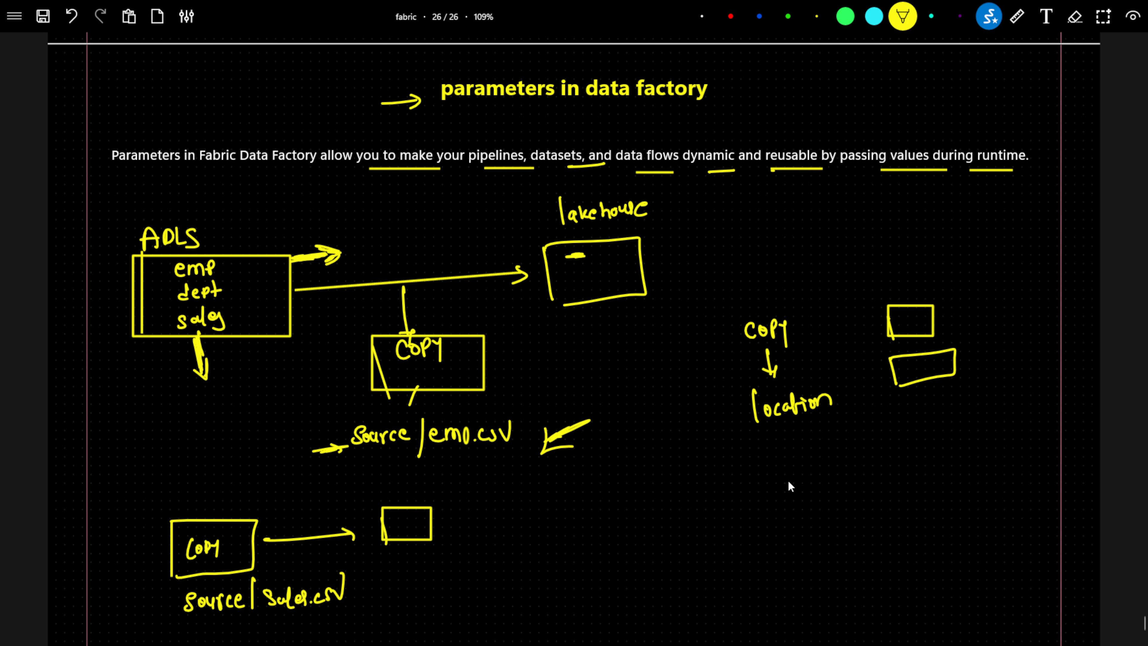
Write Parameter with an arrow down to Filename, and the path source/Filename beneath it with an arrow pointing at Filename.
mouse_move(788, 478)
left_mouse_down()
mouse_move(788, 491)
mouse_move(796, 479)
mouse_move(855, 475)
left_mouse_up()
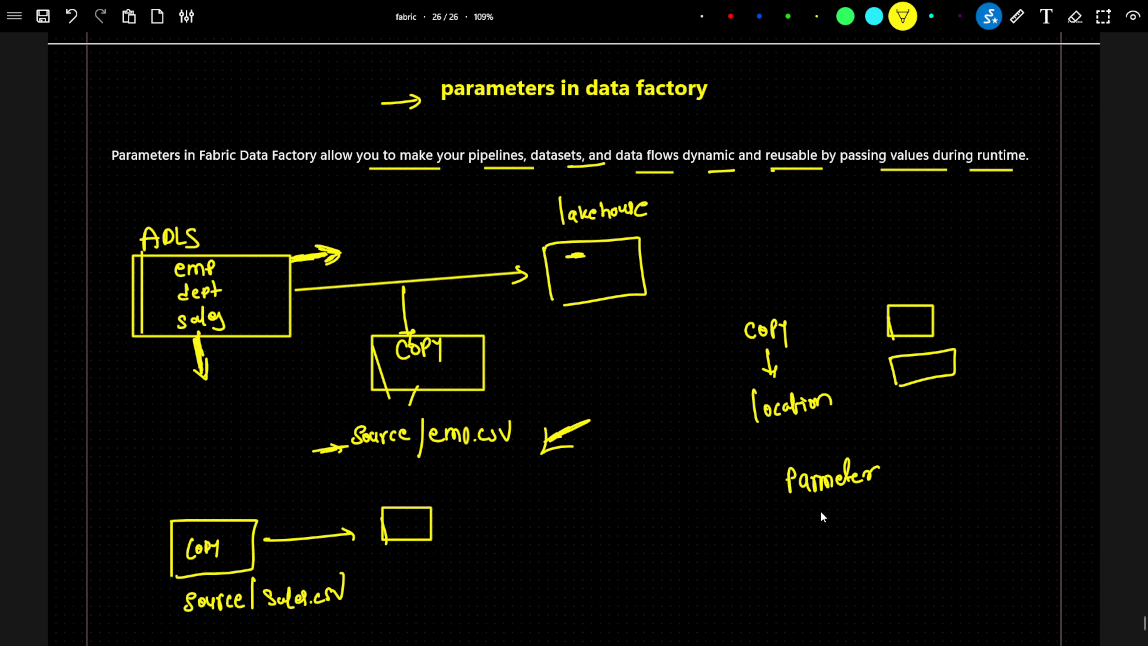
left_click_drag(757, 574, 794, 570)
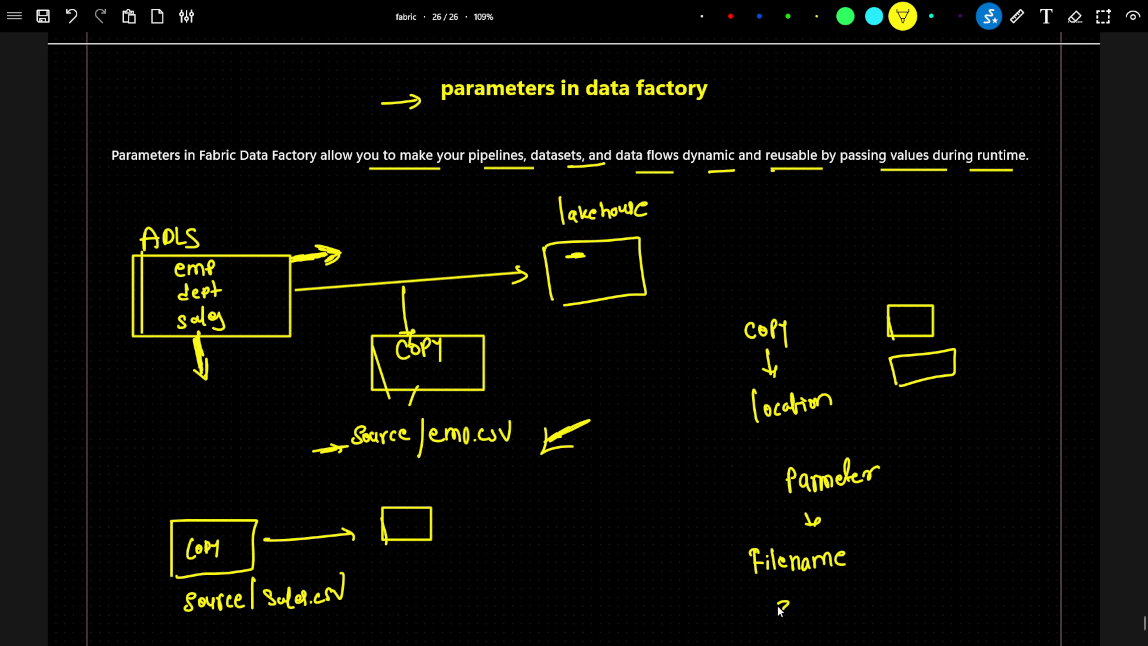
mouse_move(832, 613)
left_mouse_down()
mouse_move(968, 609)
mouse_move(947, 504)
left_mouse_up()
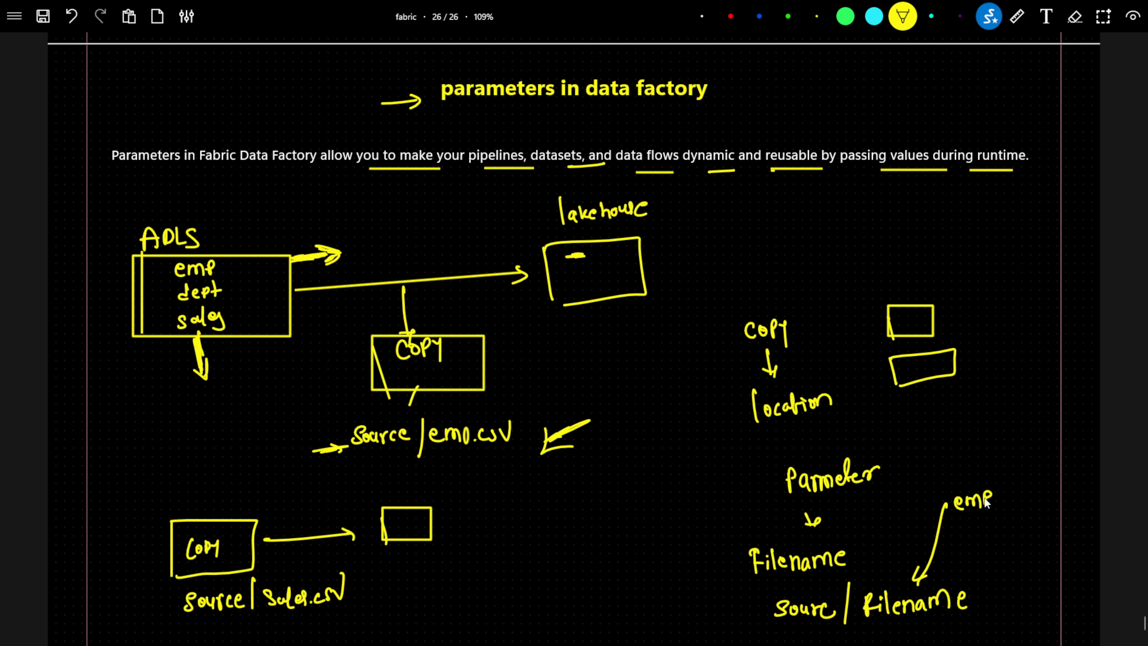
Add the example values emp.csv and dept.csv with arrows, box the word Parameter, and write the note Dynamic.
left_click(998, 500)
mouse_move(1007, 491)
left_mouse_down()
mouse_move(1004, 501)
mouse_move(1032, 475)
mouse_move(1029, 392)
left_mouse_up()
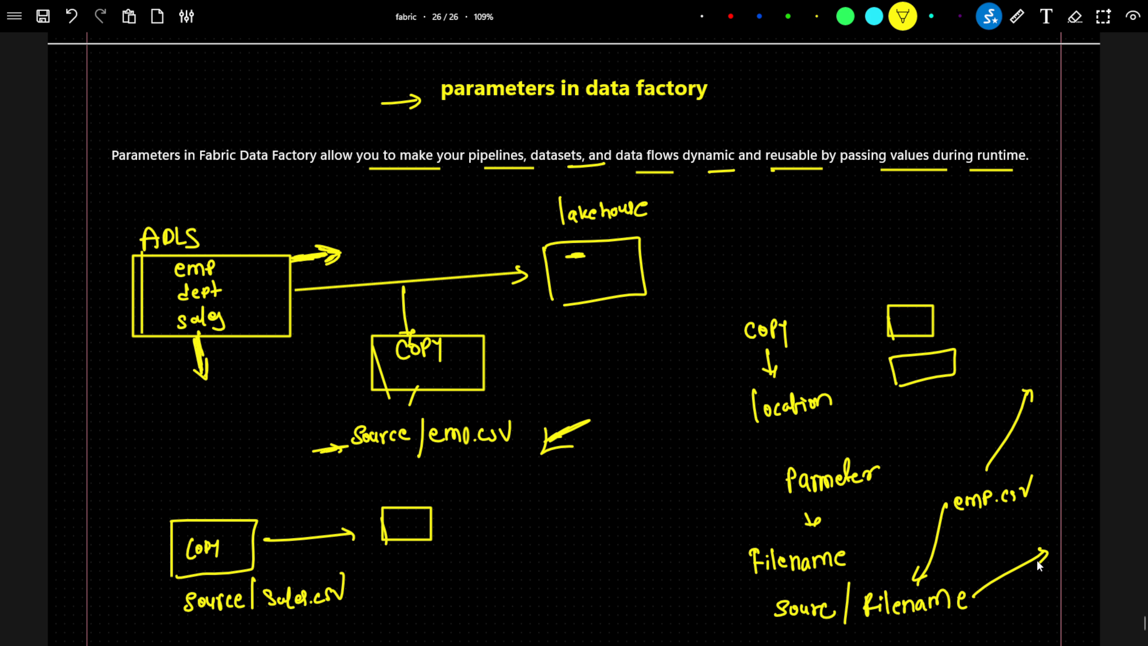
mouse_move(1030, 595)
left_mouse_down()
mouse_move(1057, 592)
mouse_move(1096, 557)
mouse_move(1090, 454)
mouse_move(1096, 470)
left_mouse_up()
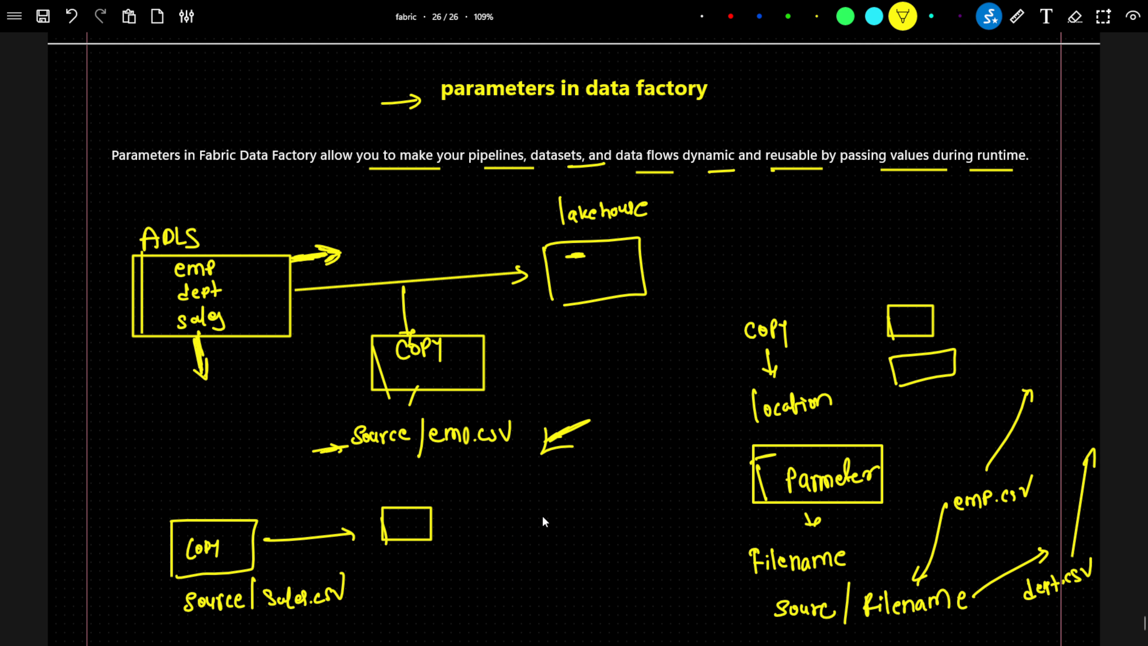
left_click(519, 525)
left_click_drag(519, 526, 590, 490)
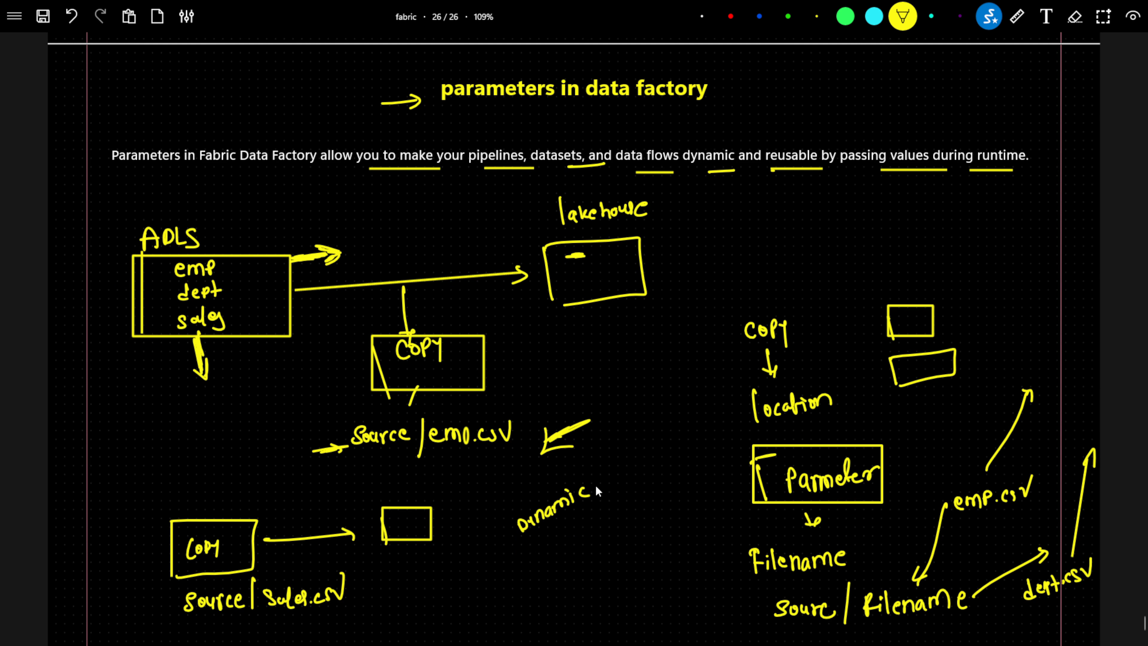
Switch to the Azure portal, leave the SQL query editor discarding unsaved edits, and open the storage account pocstorage7494.
key("alt+Tab")
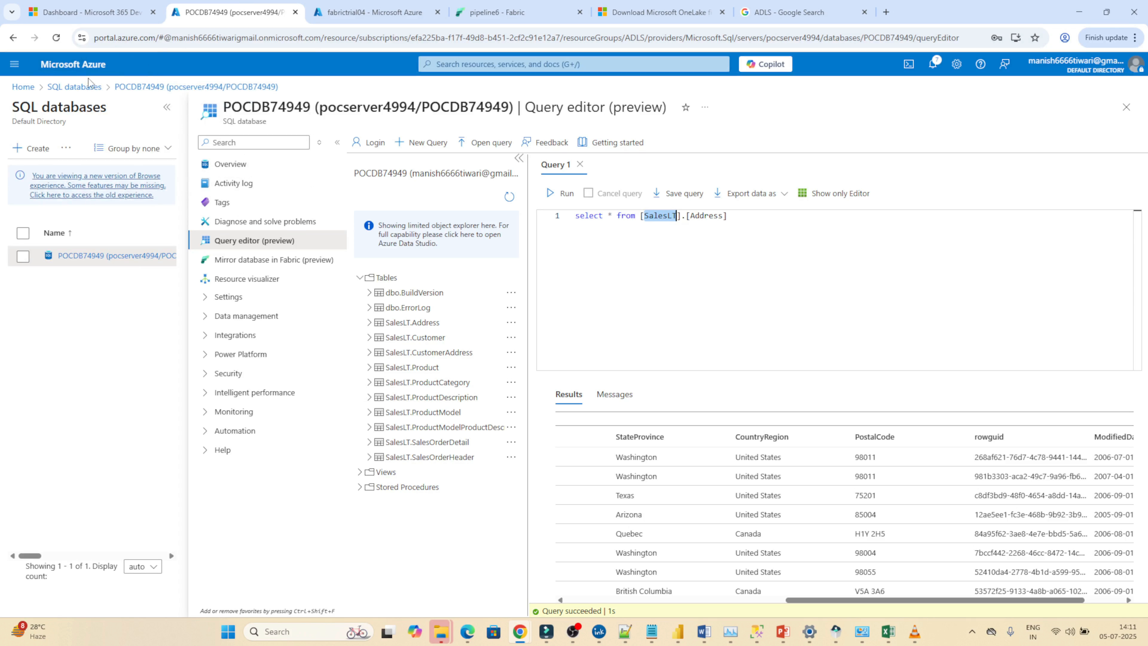
left_click(81, 71)
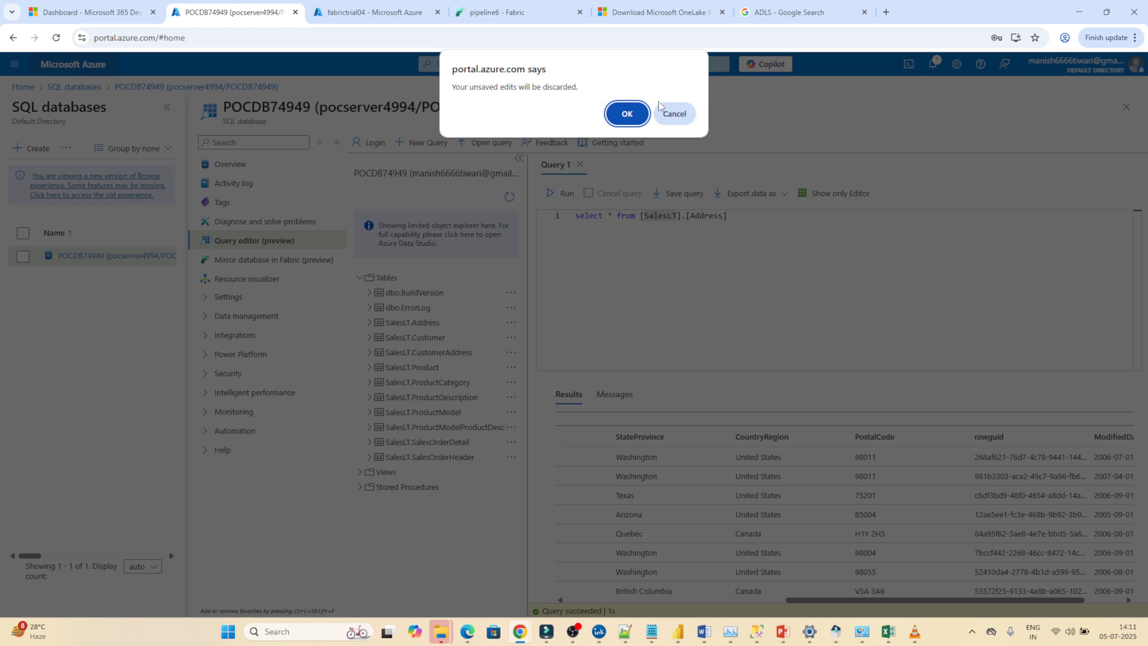
left_click(627, 126)
left_click(494, 68)
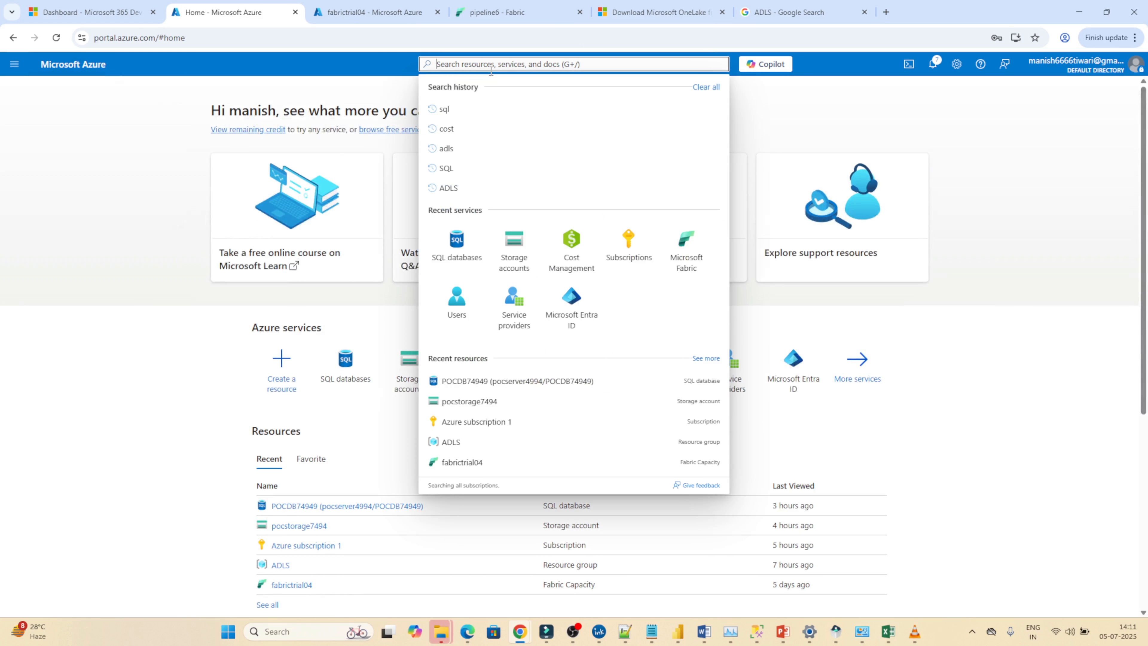
left_click(529, 261)
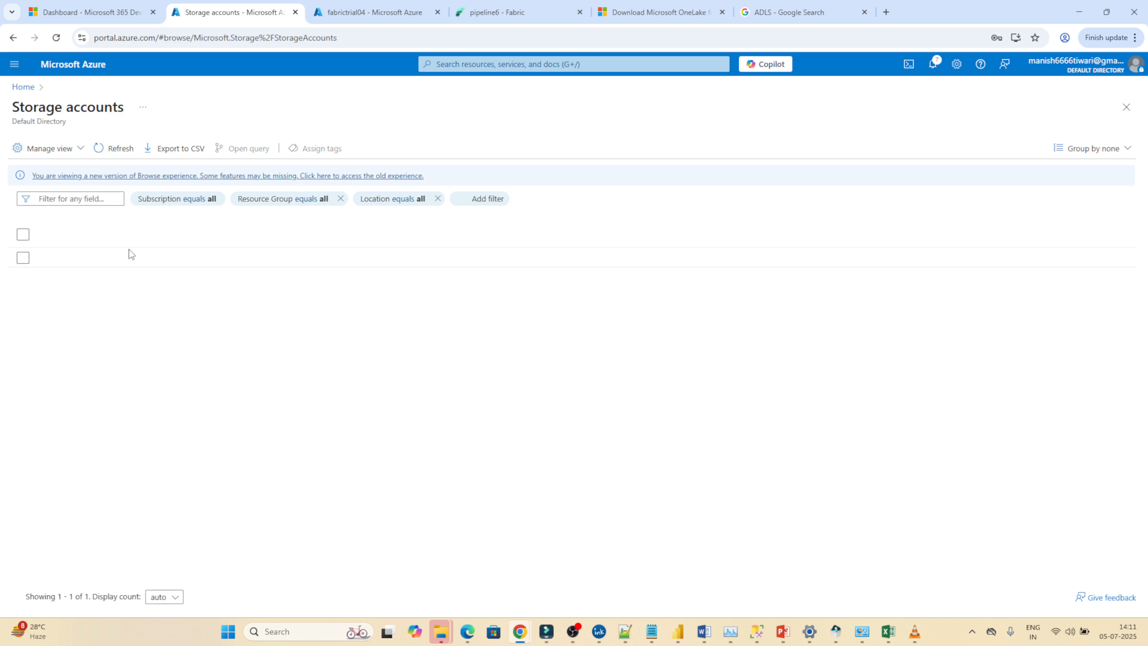
left_click(90, 258)
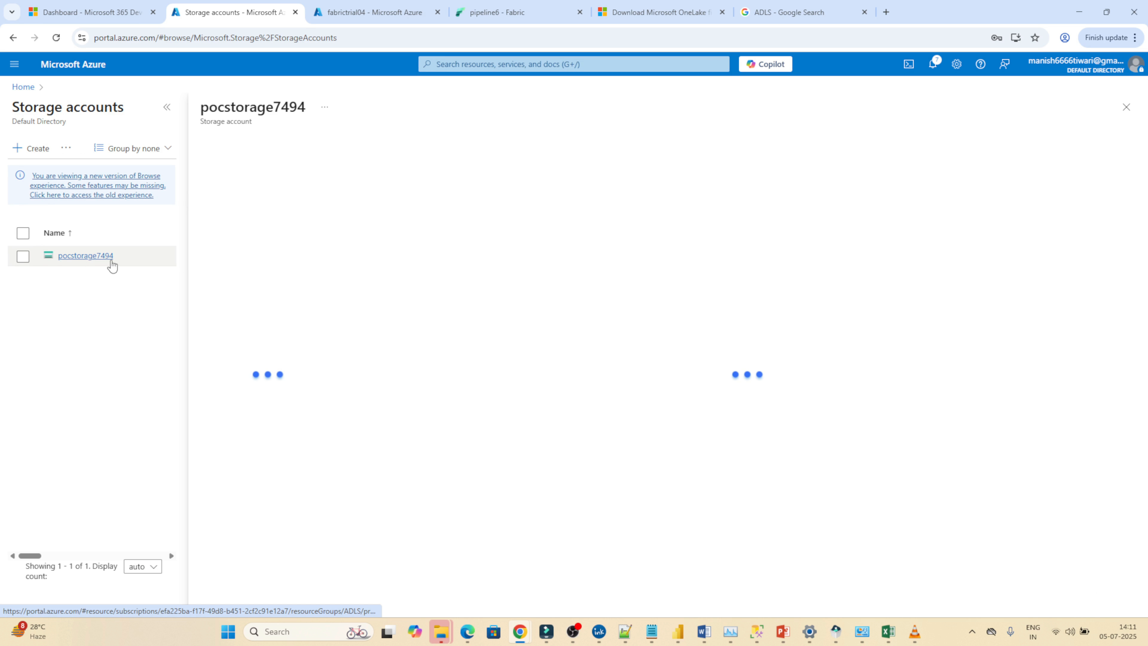
Open the source container in the storage account to view its files.
left_click(211, 355)
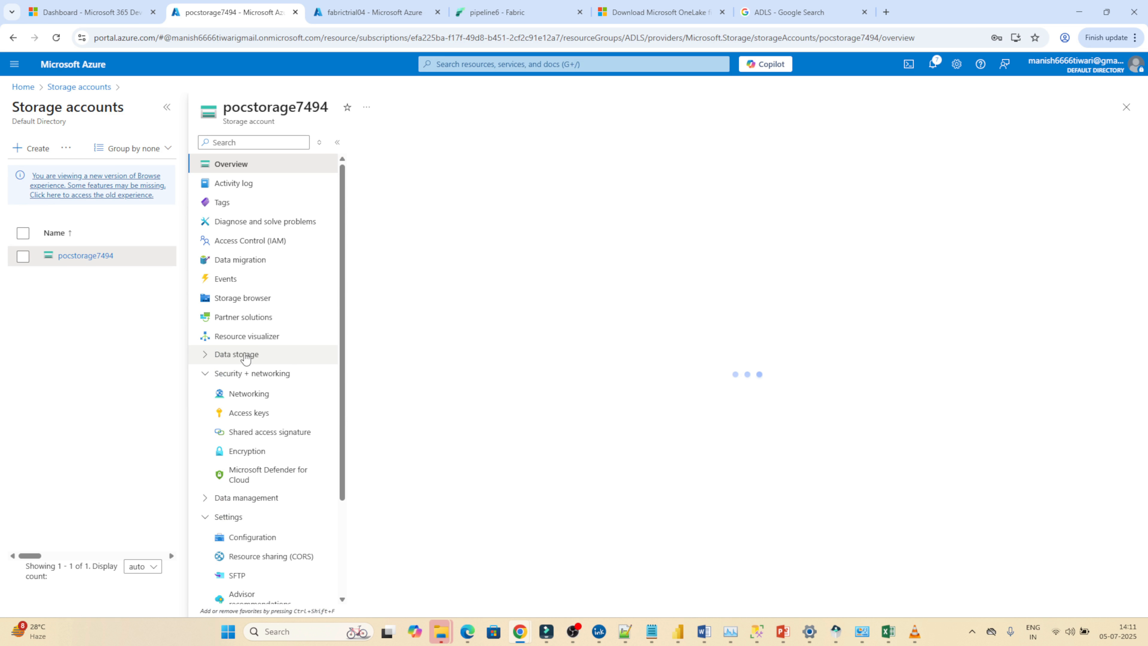
left_click(211, 355)
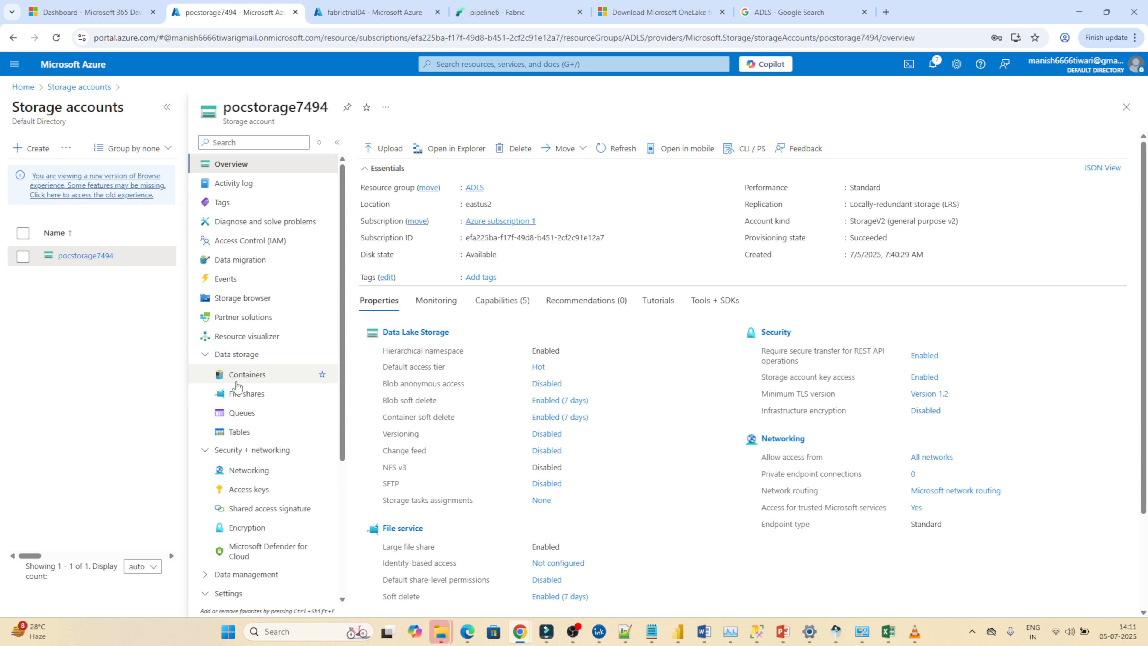
left_click(239, 381)
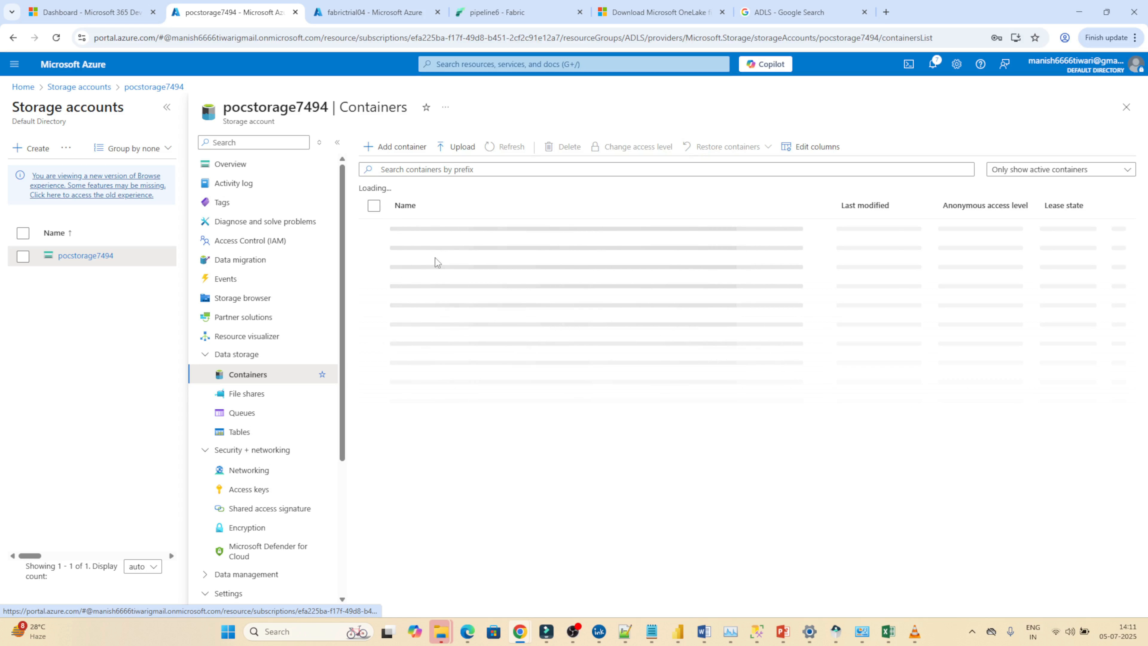
left_click(418, 249)
left_click(418, 249)
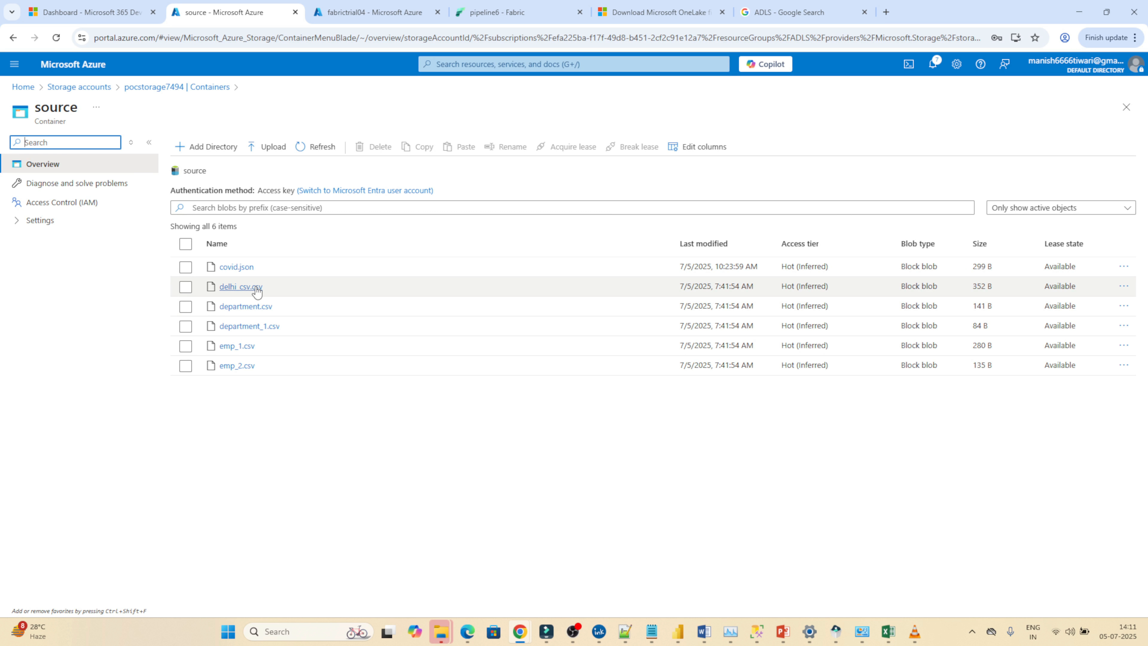
Switch to Microsoft Fabric and open the datafactory workspace.
left_click(526, 9)
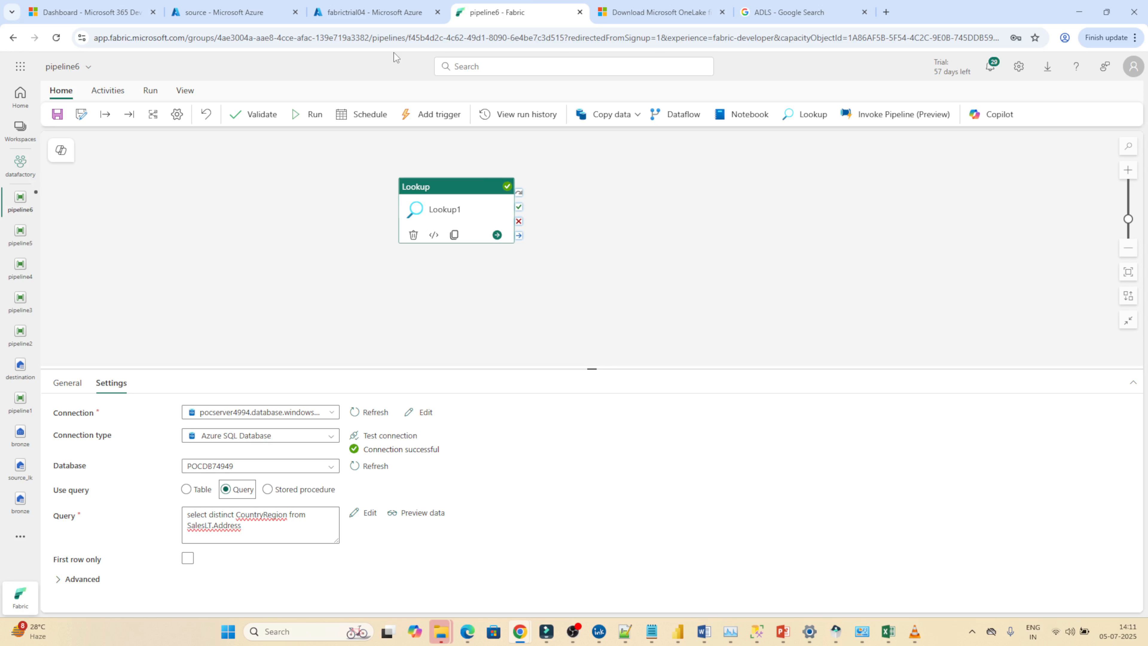
left_click(21, 128)
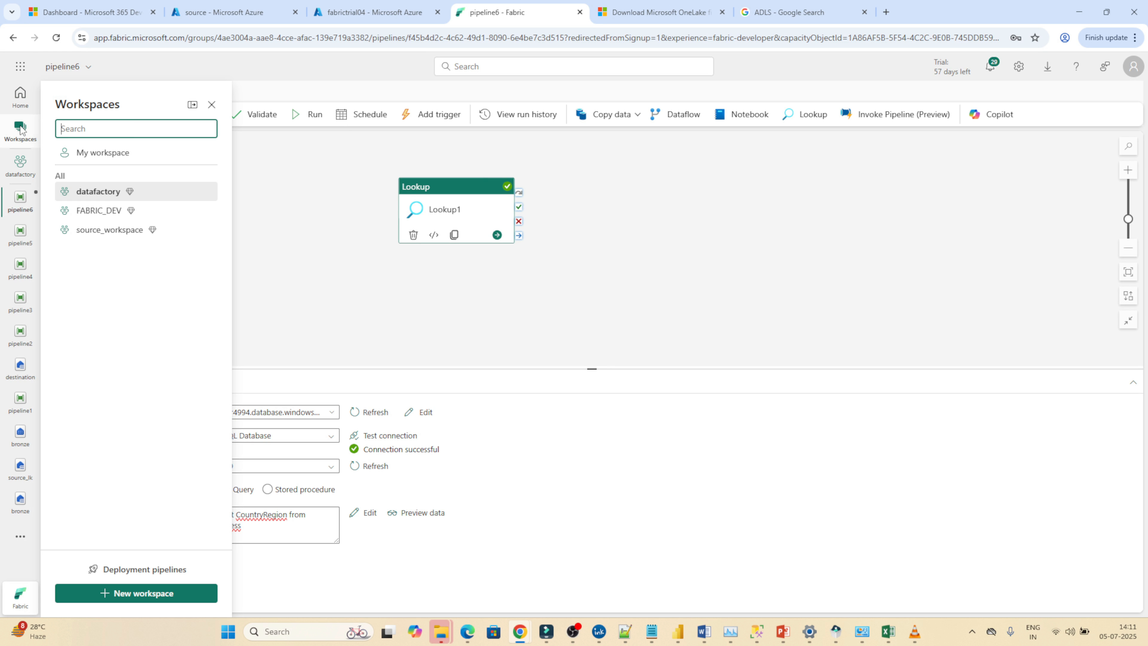
left_click(101, 190)
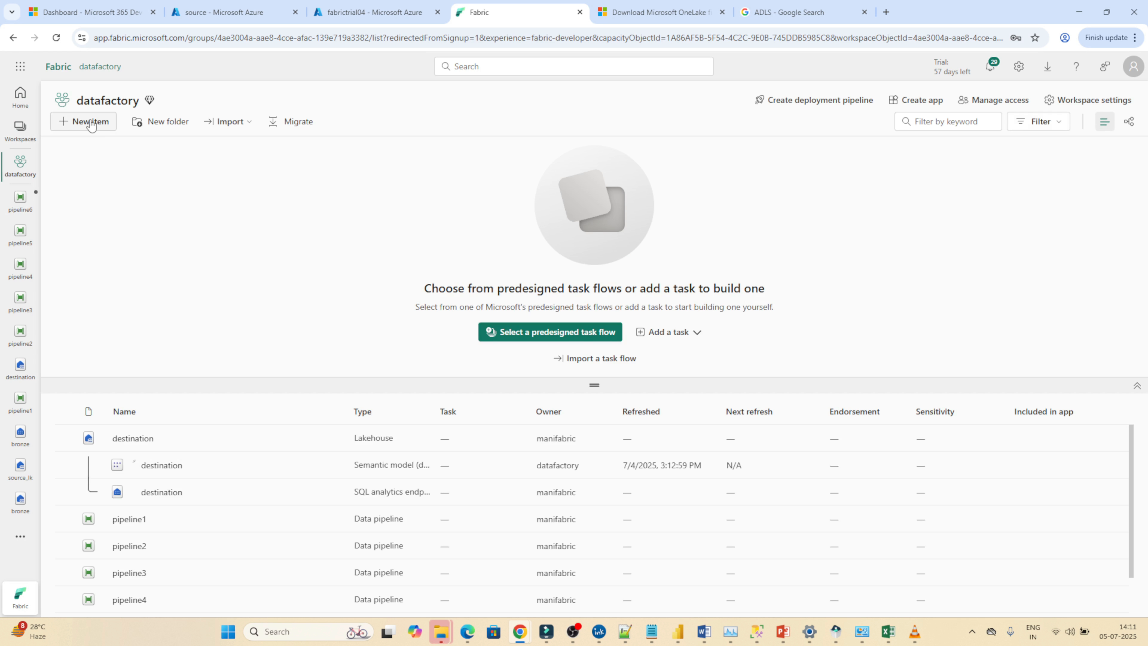
left_click(91, 122)
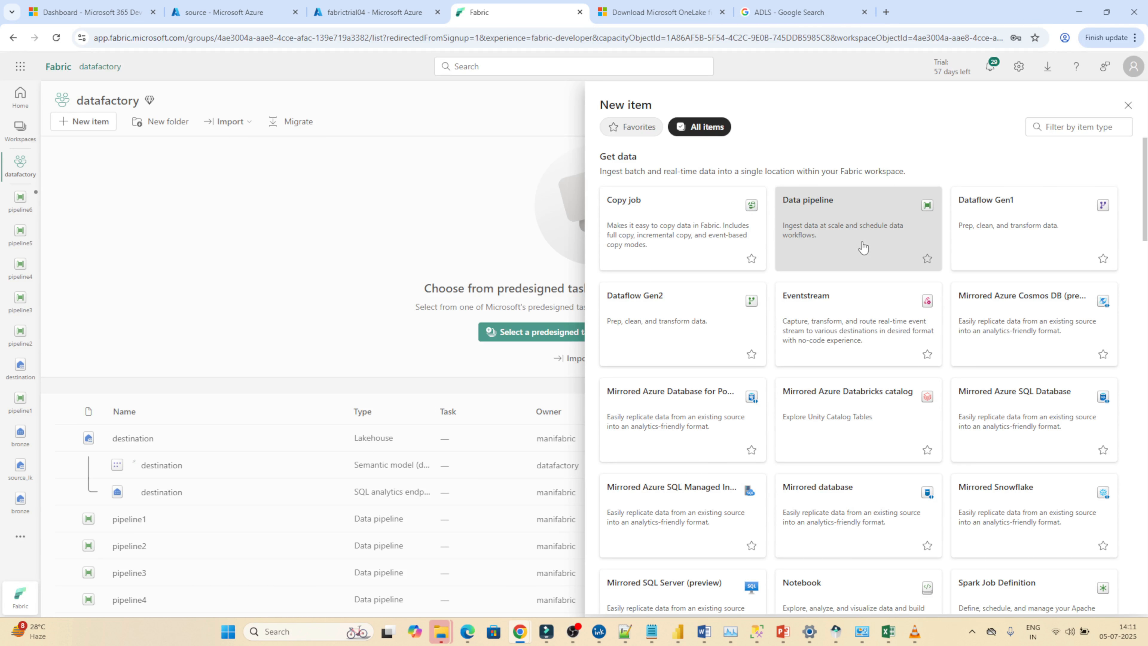
left_click(863, 242)
left_click(721, 361)
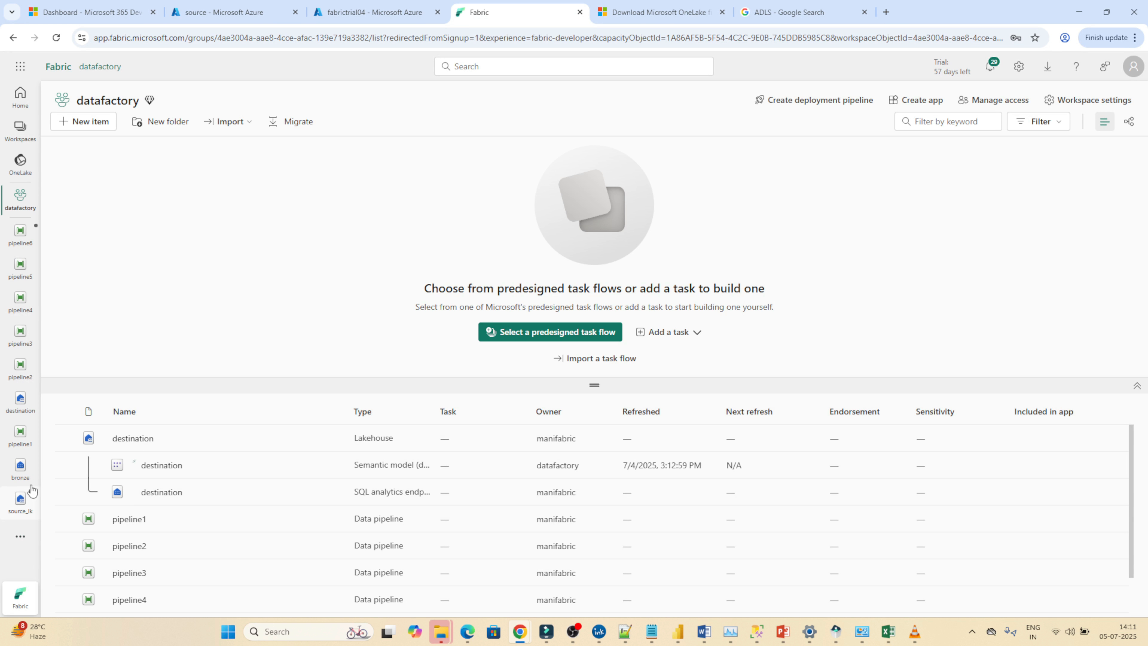
Open pipeline6 from the datafactory workspace.
left_click(20, 233)
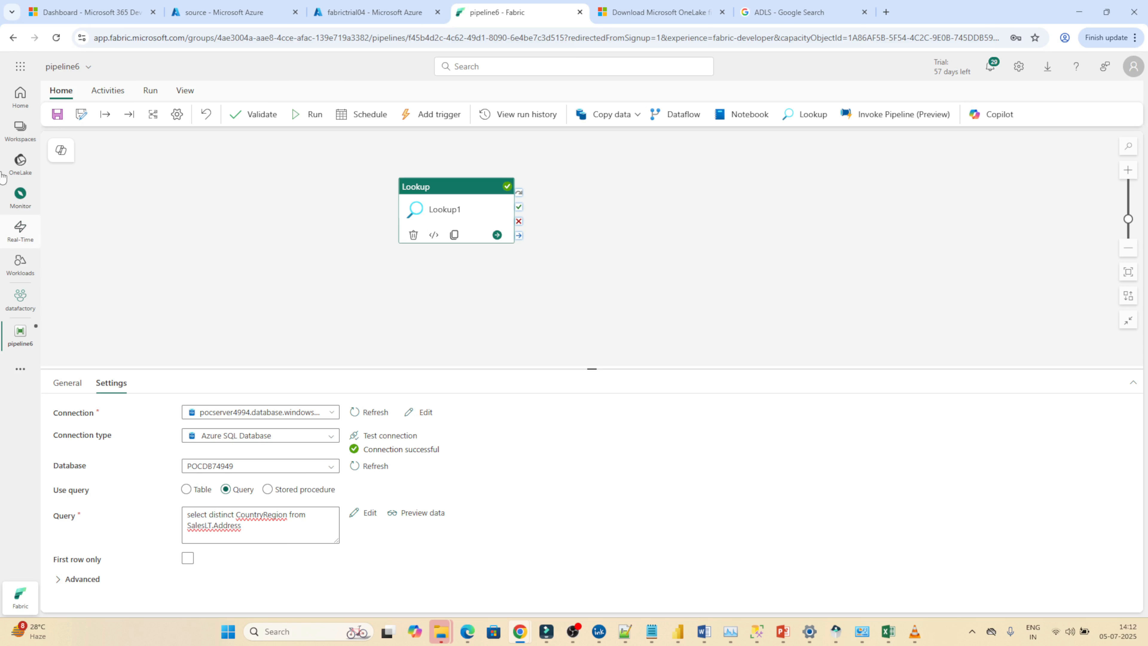
Create a new data pipeline named pipeline7 in the datafactory workspace.
left_click(16, 125)
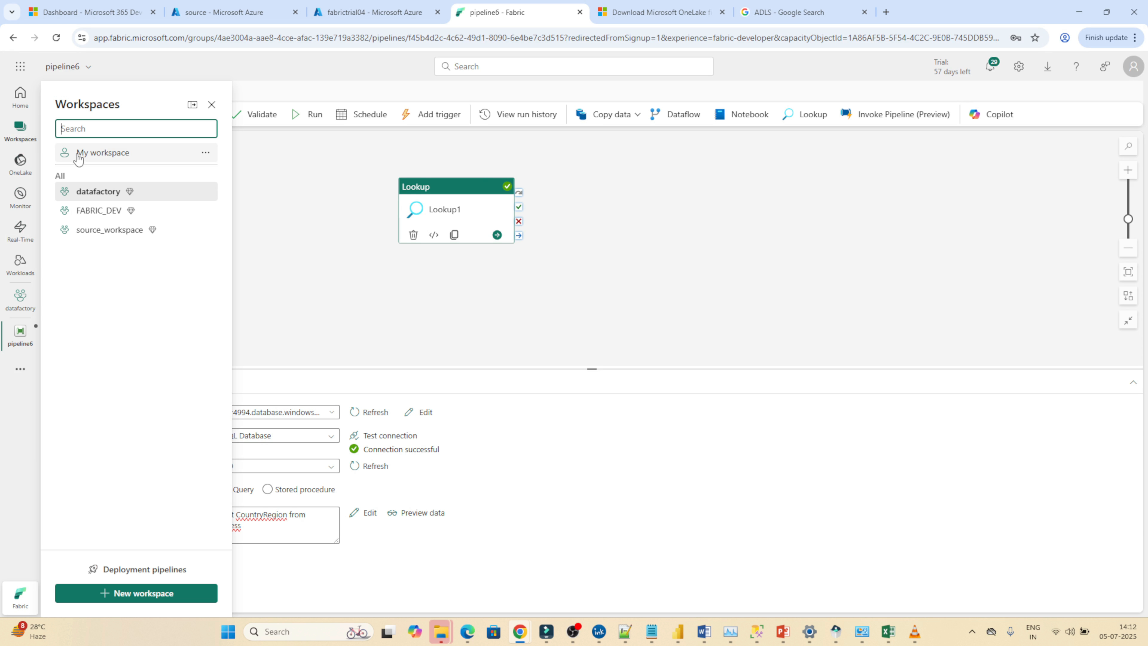
left_click(92, 190)
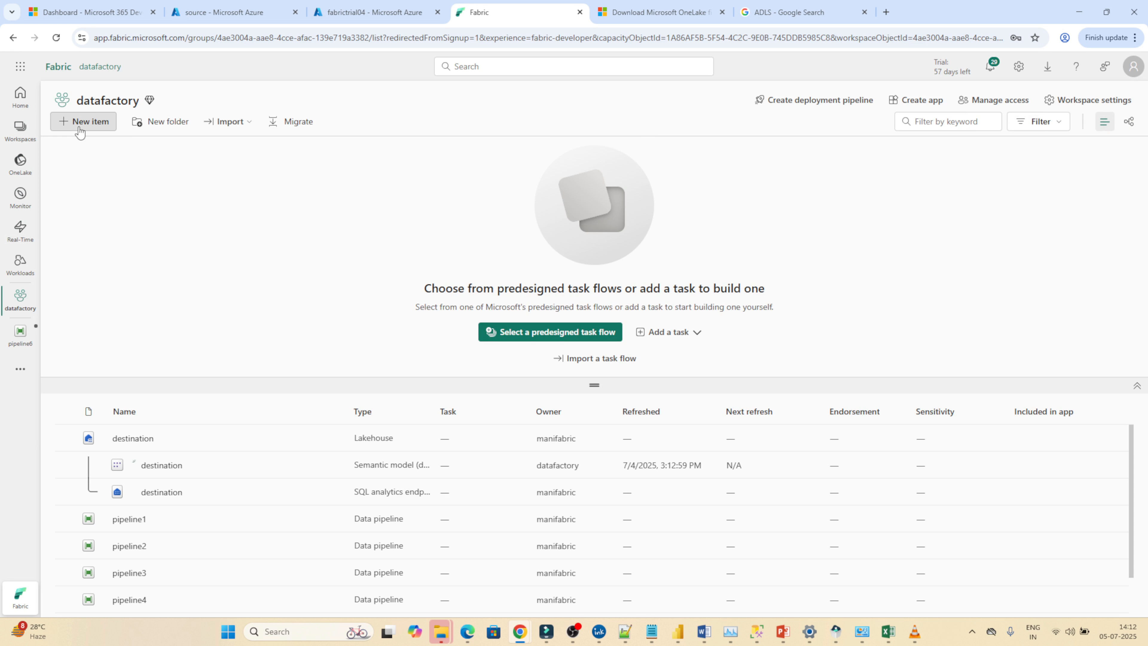
left_click(99, 130)
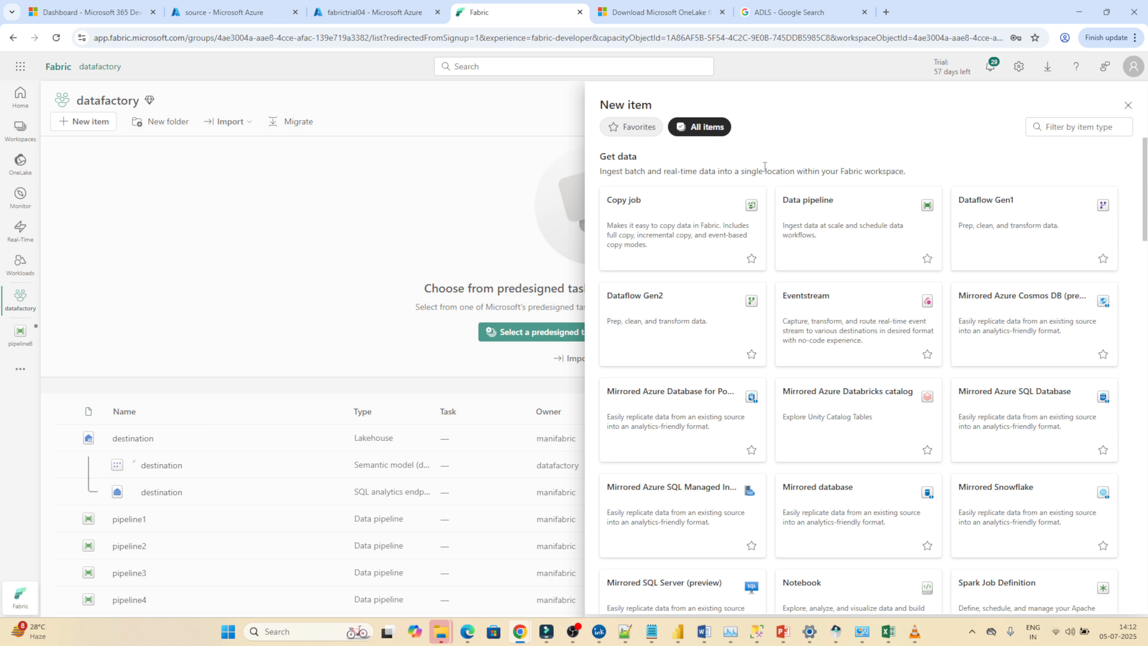
left_click(845, 233)
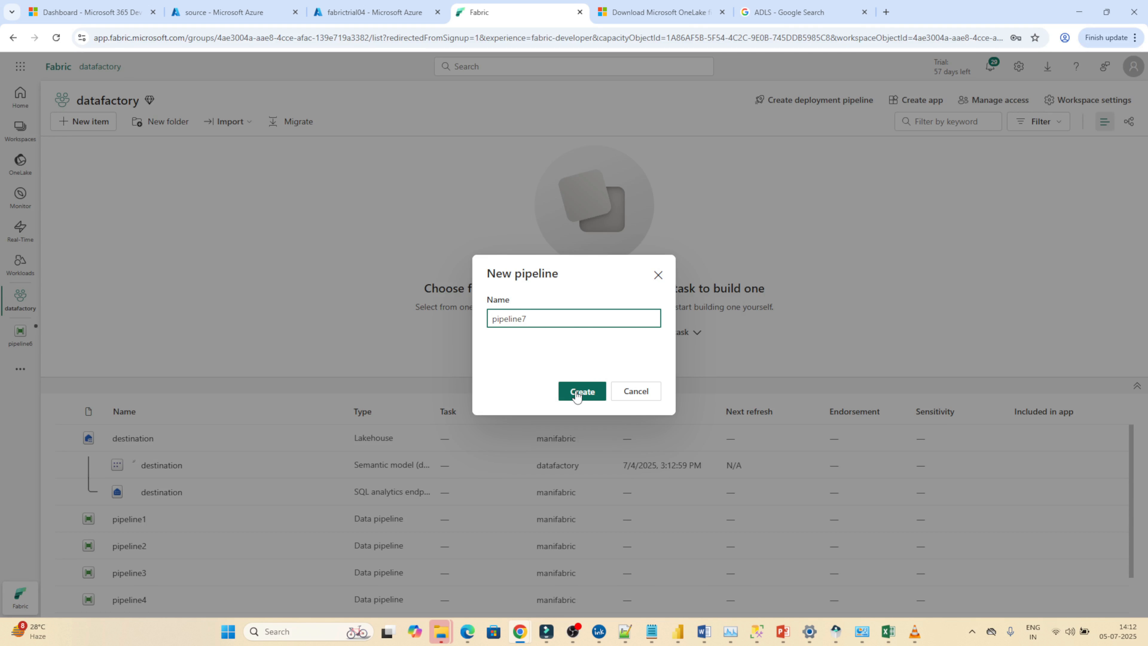
left_click(577, 396)
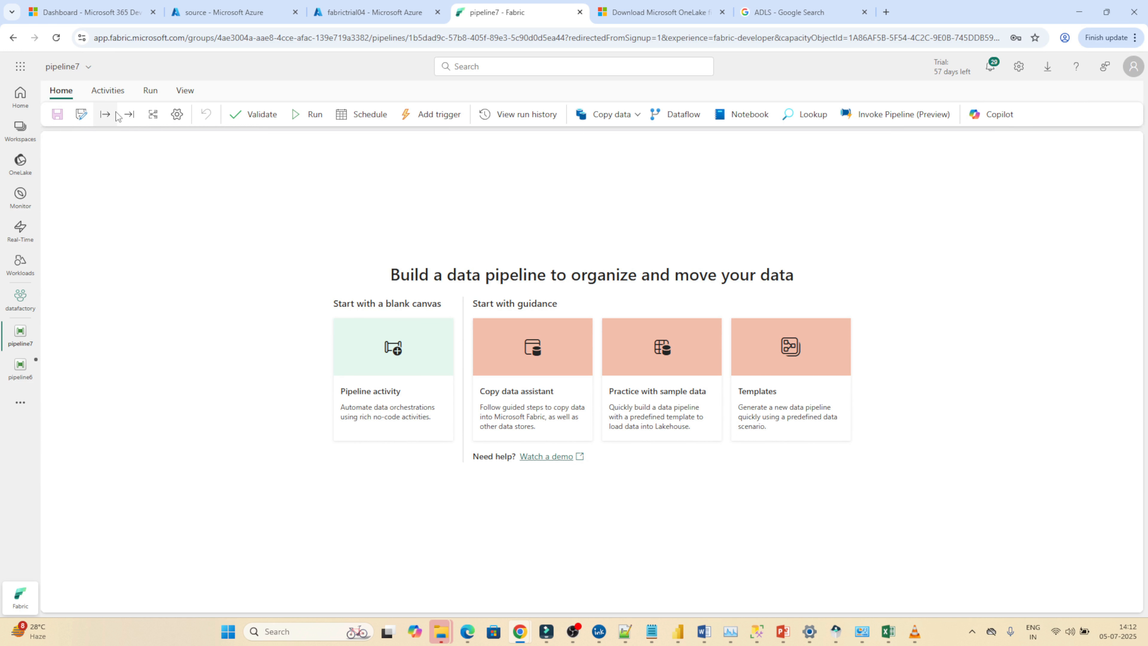
Add a Copy data activity to the pipeline and move it to the middle of the canvas.
left_click(111, 92)
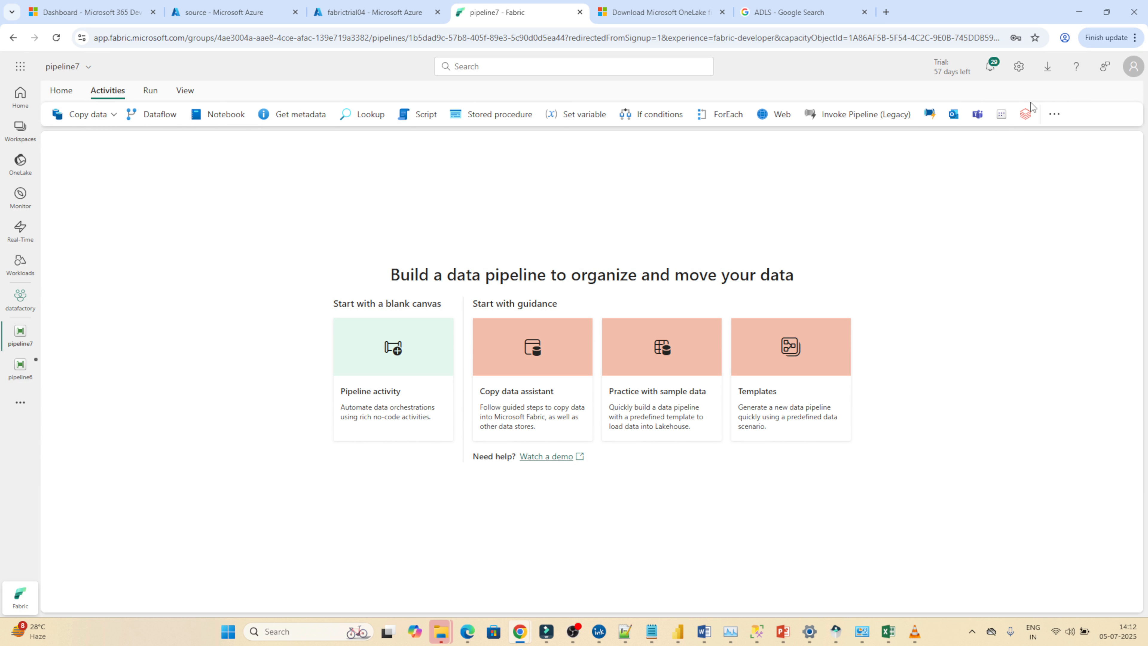
left_click(1056, 115)
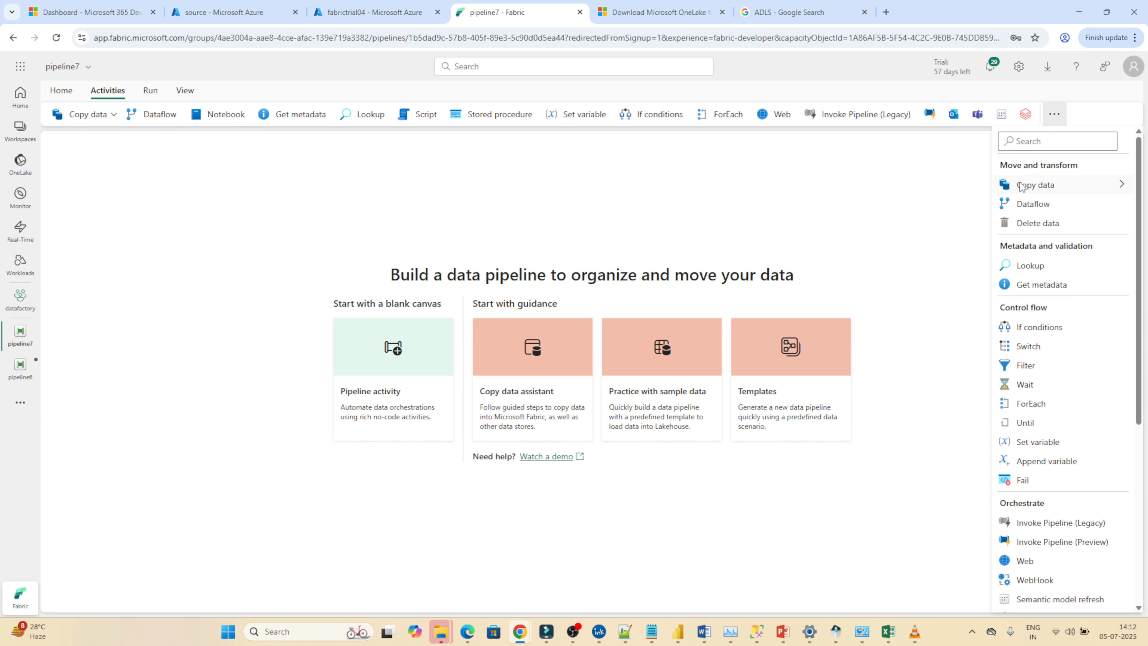
mouse_move(1021, 185)
left_click(971, 189)
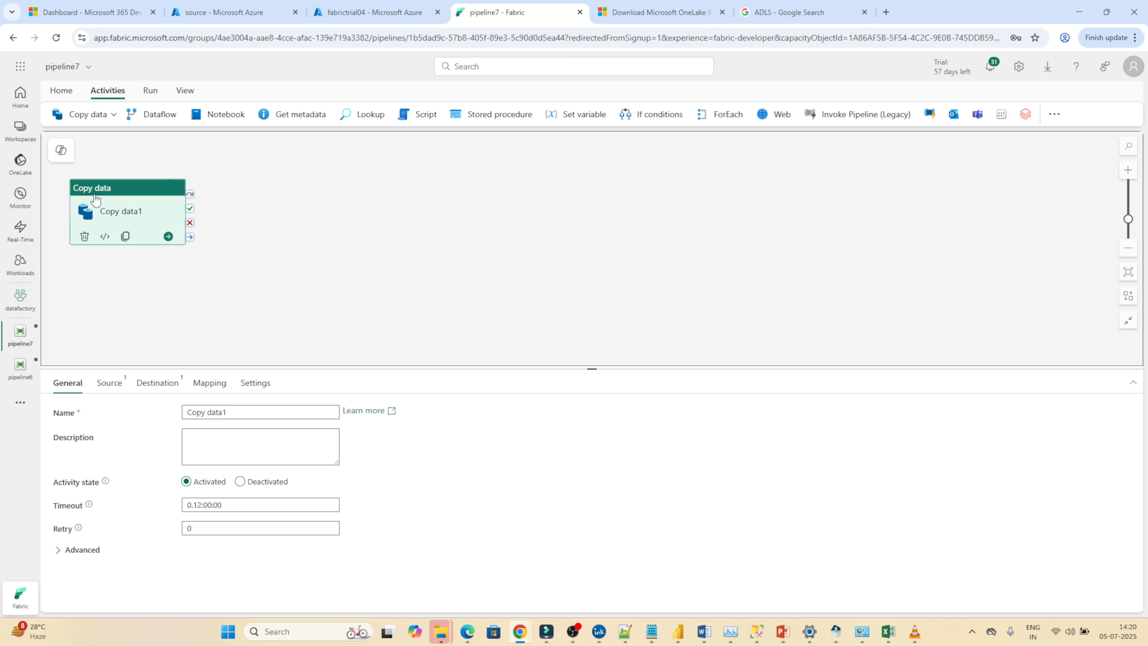
left_click_drag(100, 193, 395, 202)
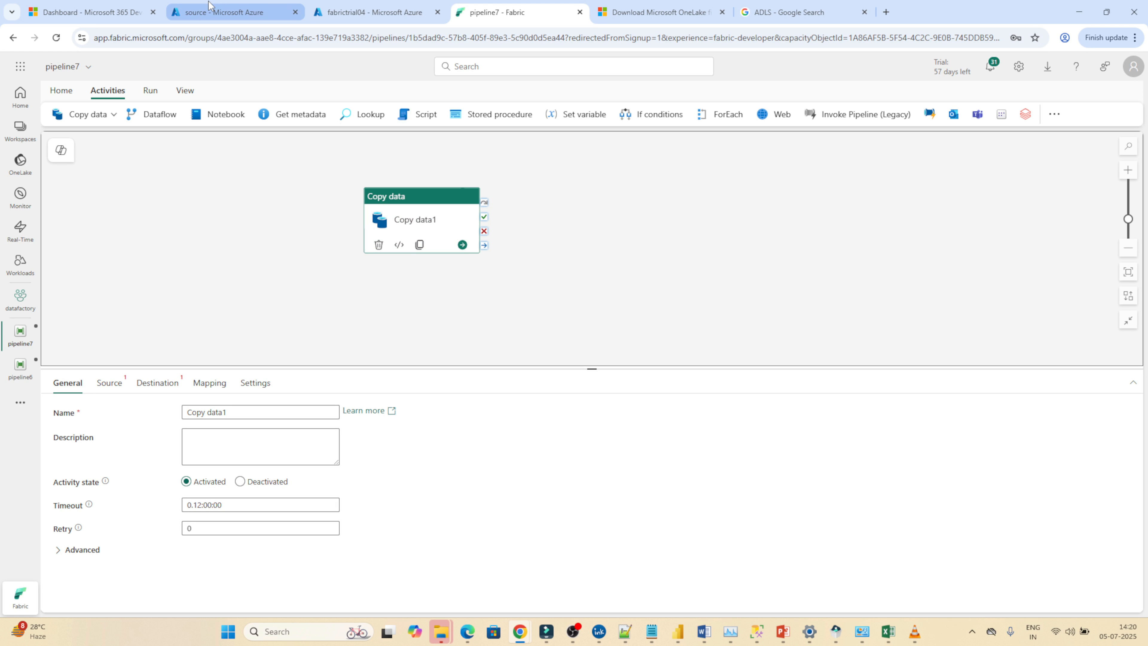
Check the source container's files in the Azure portal, return to pipeline7 and set the Copy data source connection to adls manifabric.
left_click(235, 3)
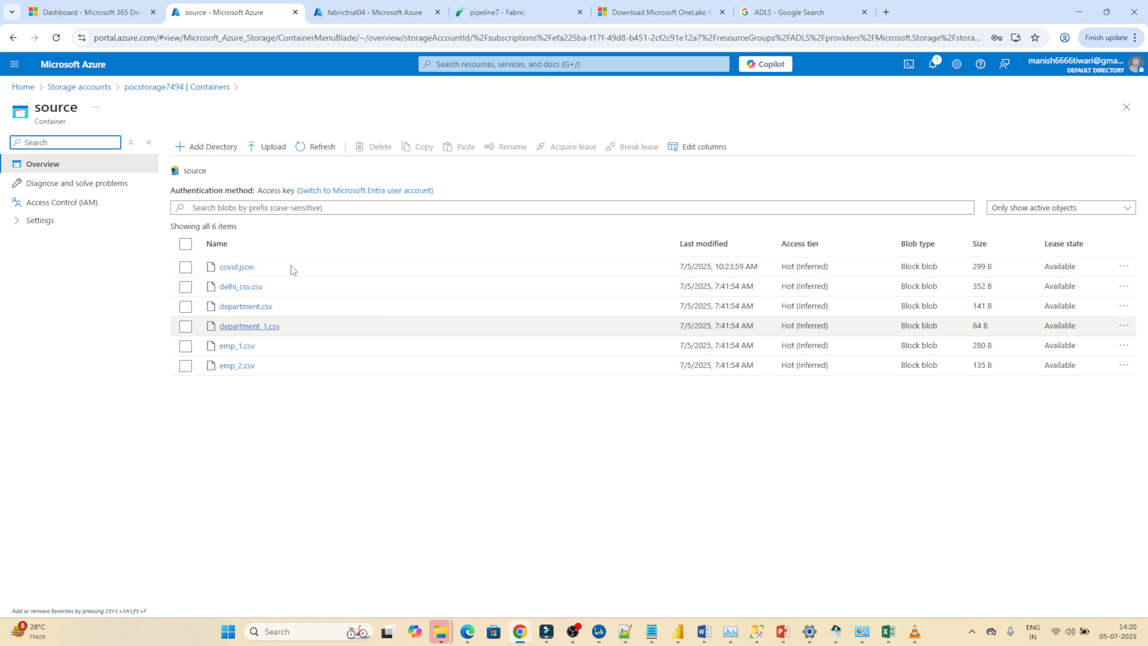
left_click(482, 6)
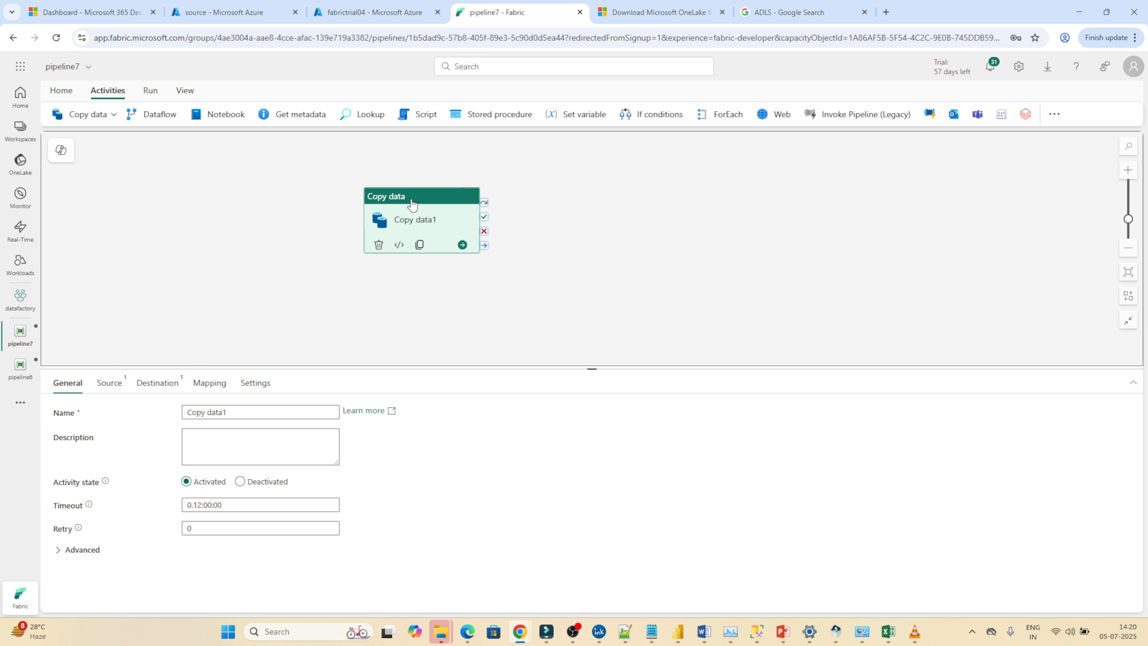
left_click(101, 382)
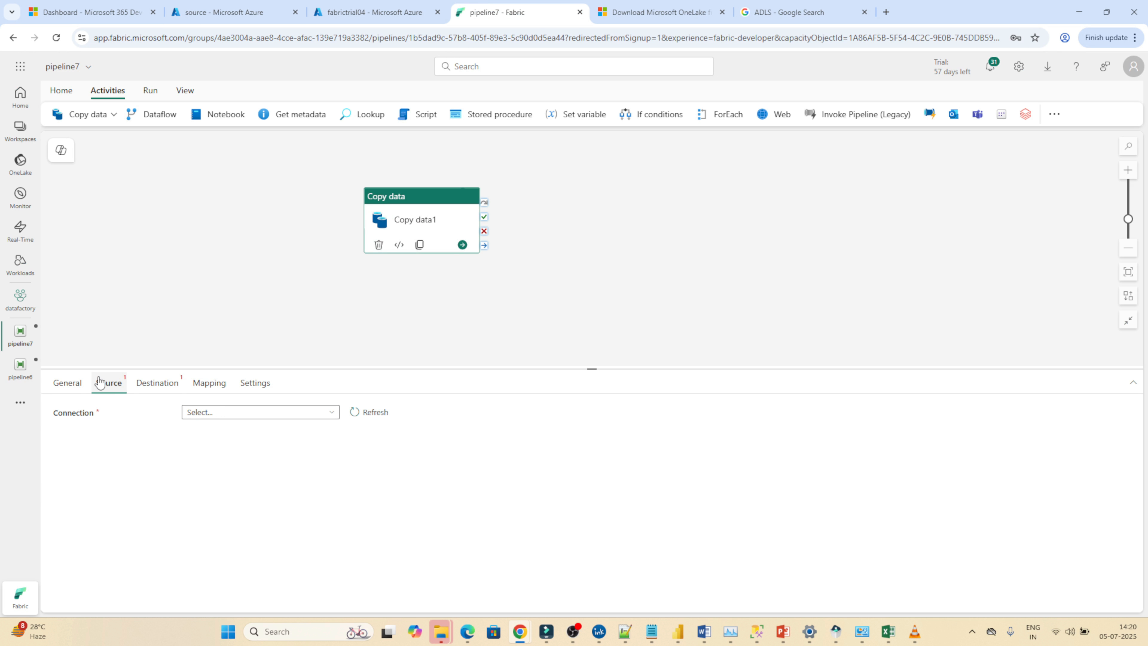
left_click(277, 413)
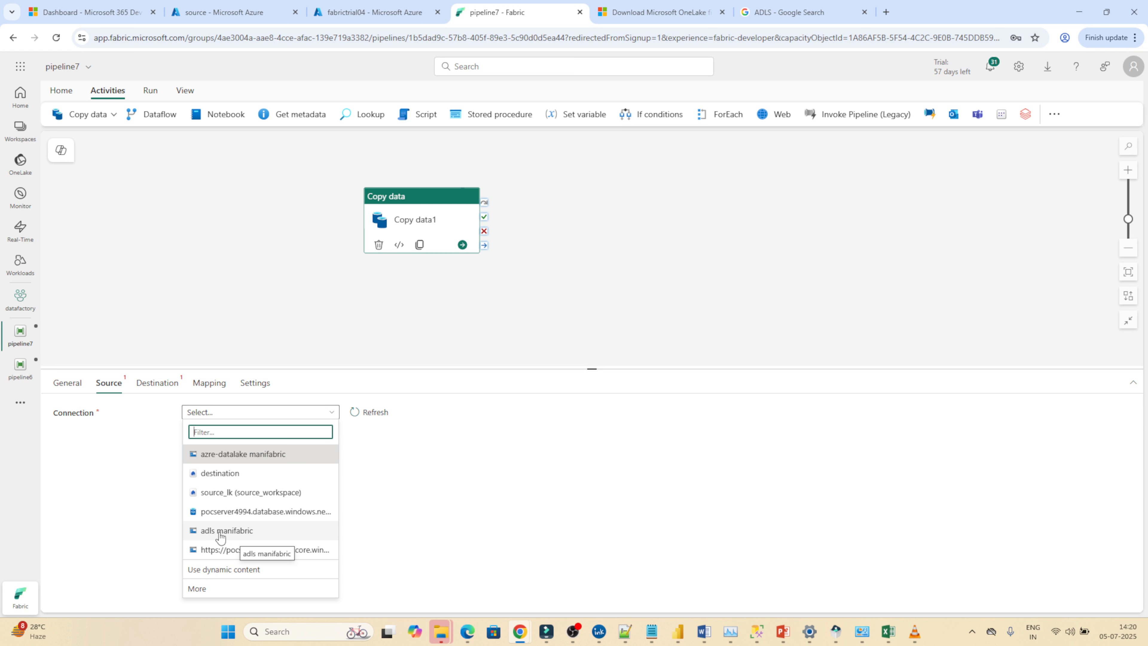
left_click(236, 532)
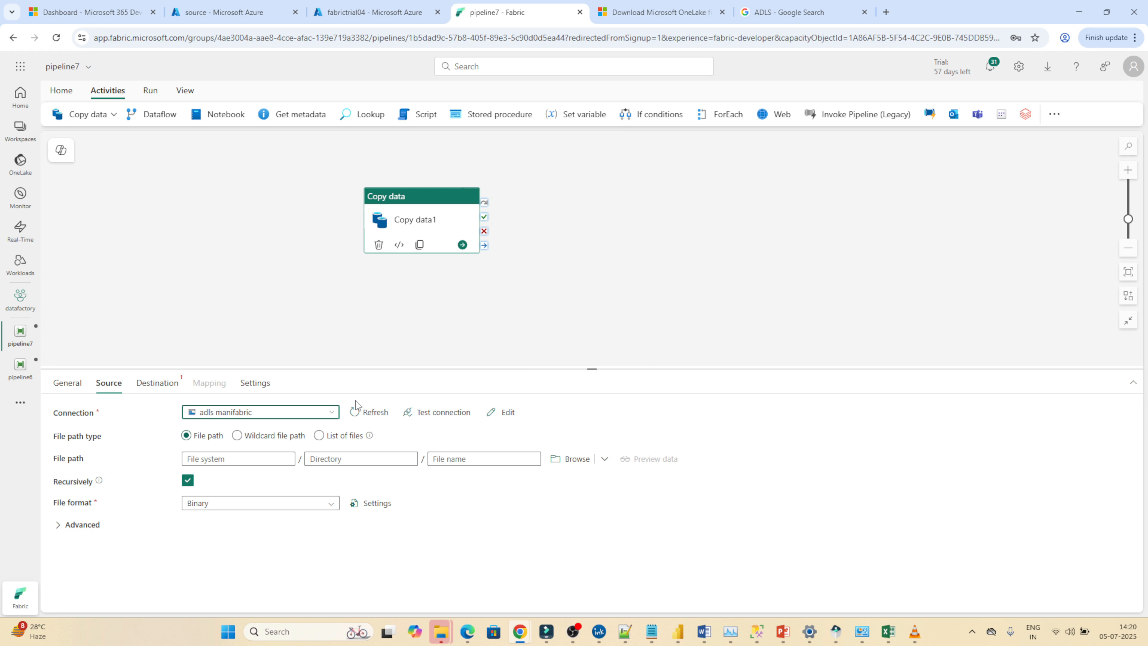
Set the source file path to emp_1.csv in the source container.
left_click(563, 460)
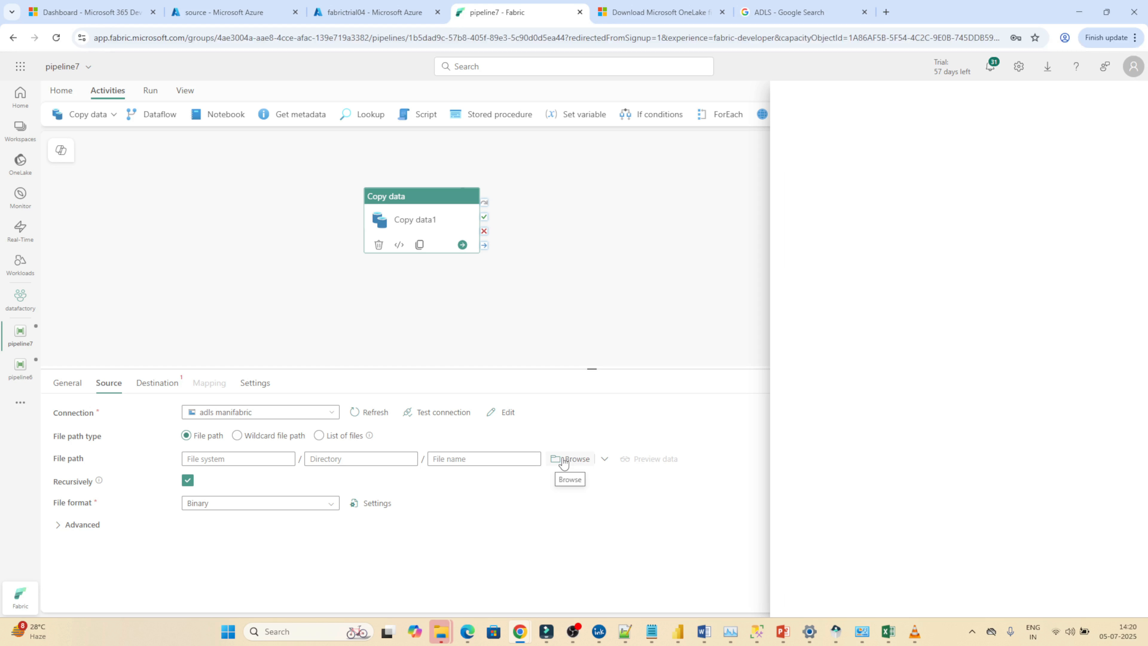
left_click(811, 158)
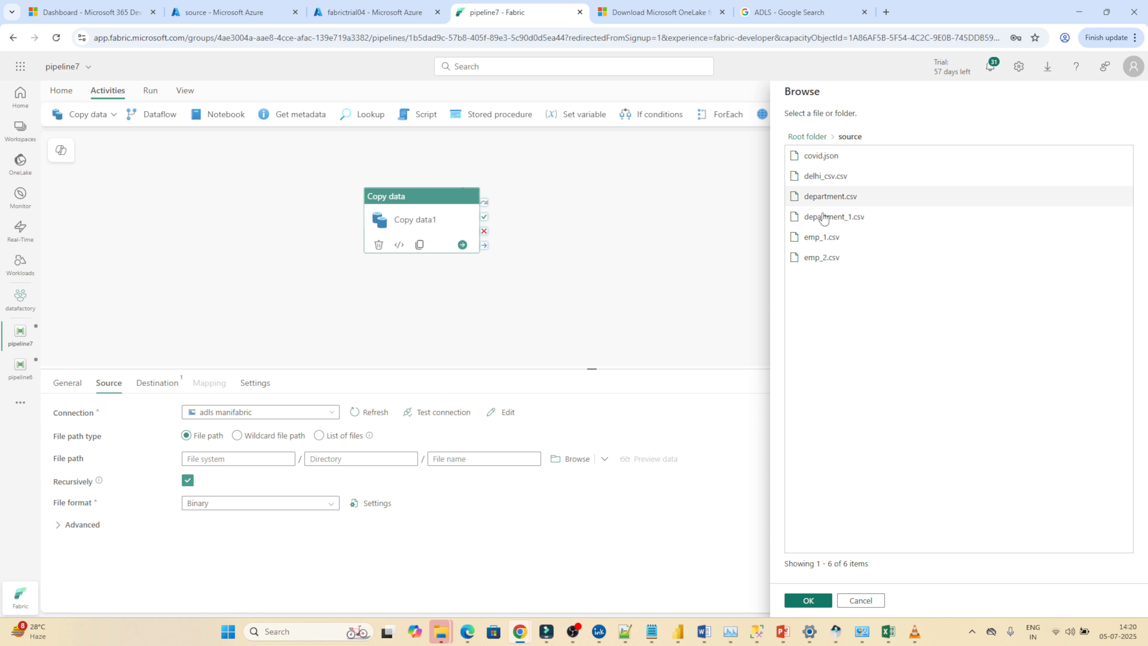
left_click(810, 246)
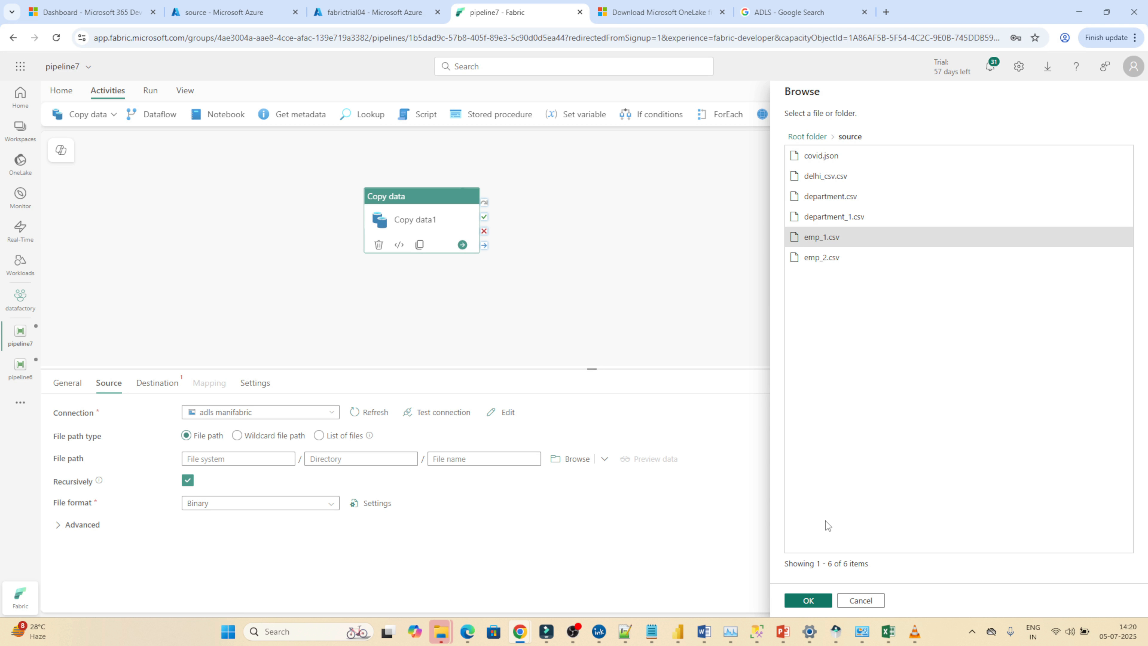
left_click(799, 602)
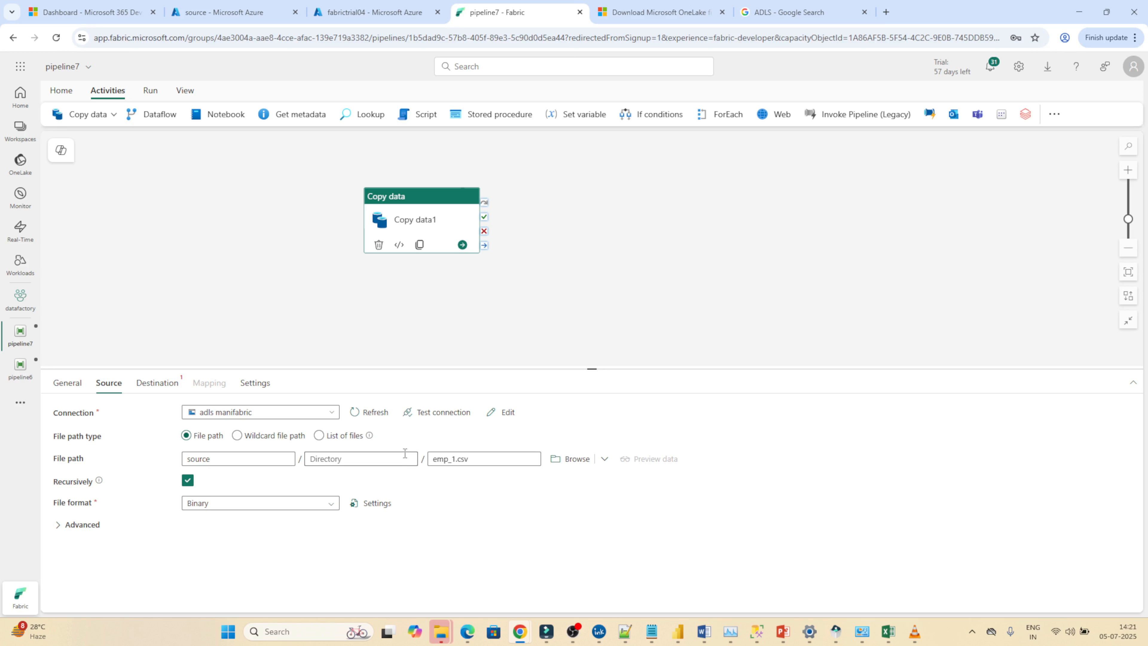
Recheck the file types in the Azure source container, return to pipeline7 and set the source file format to DelimitedText.
left_click(224, 11)
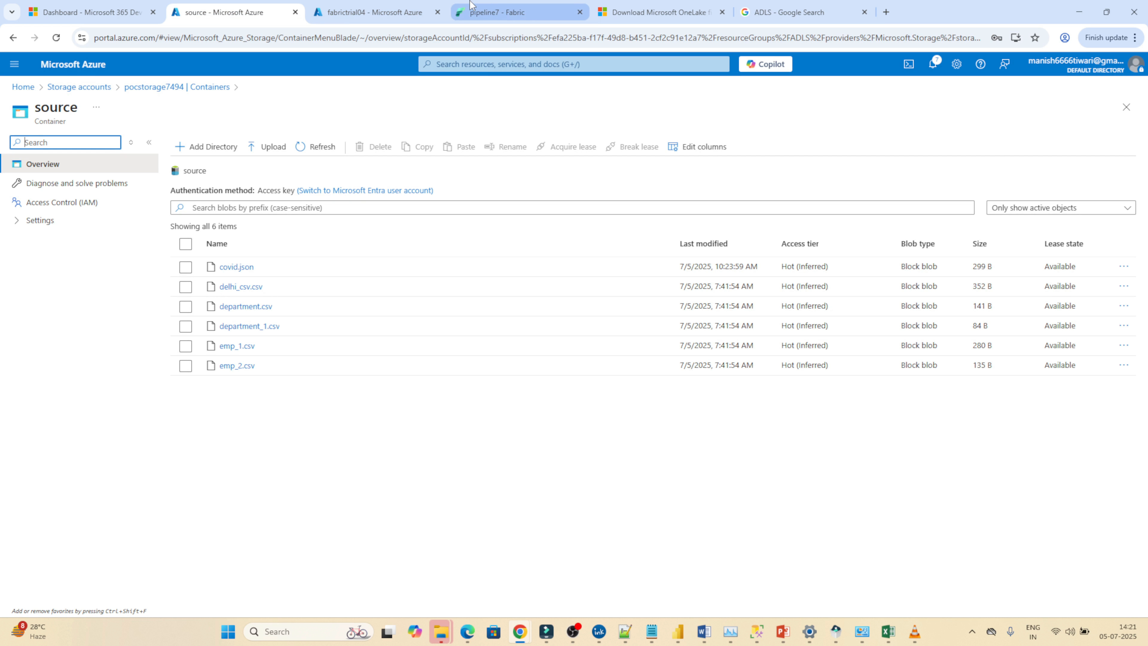
left_click(511, 12)
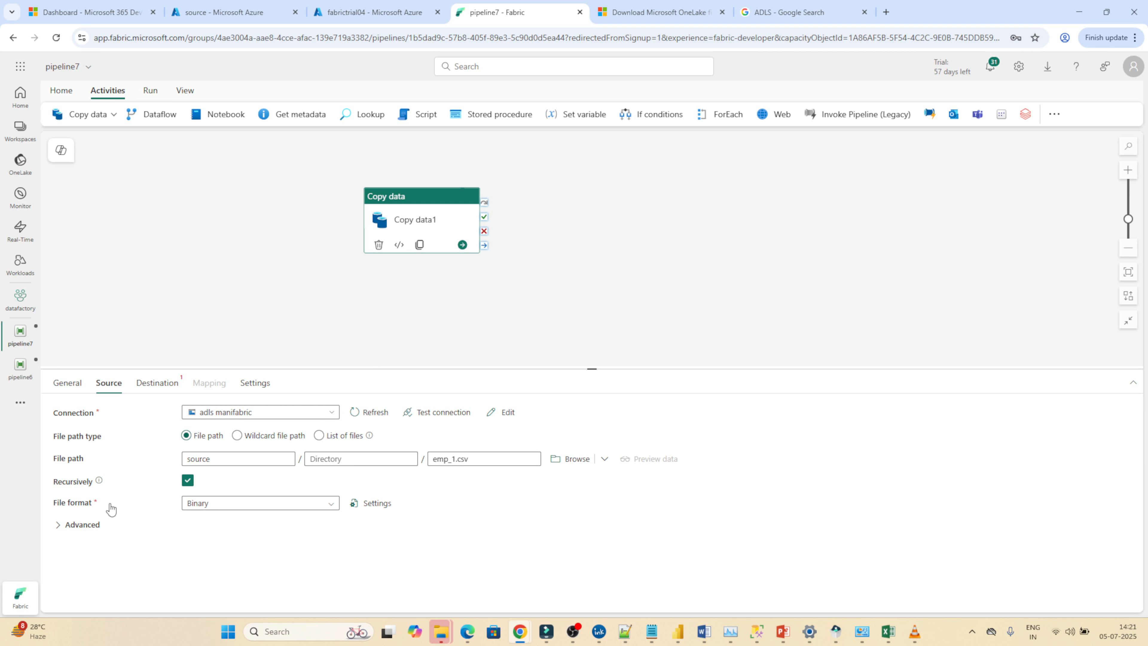
left_click(211, 504)
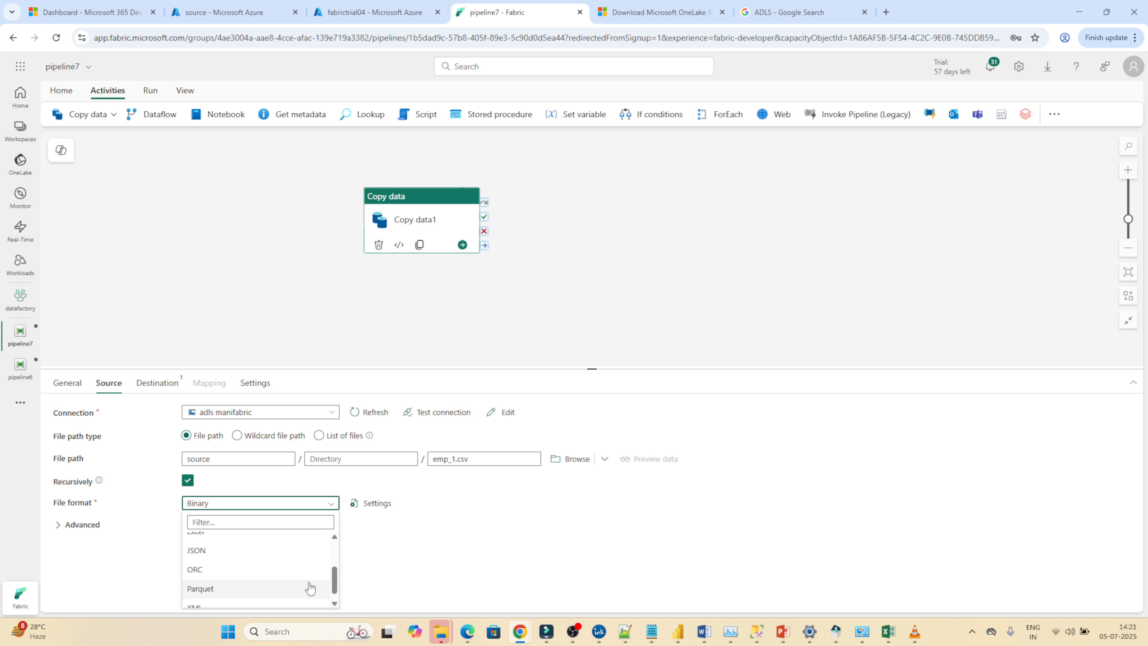
scroll(280, 583, "down", 3)
scroll(336, 596, "down", 1)
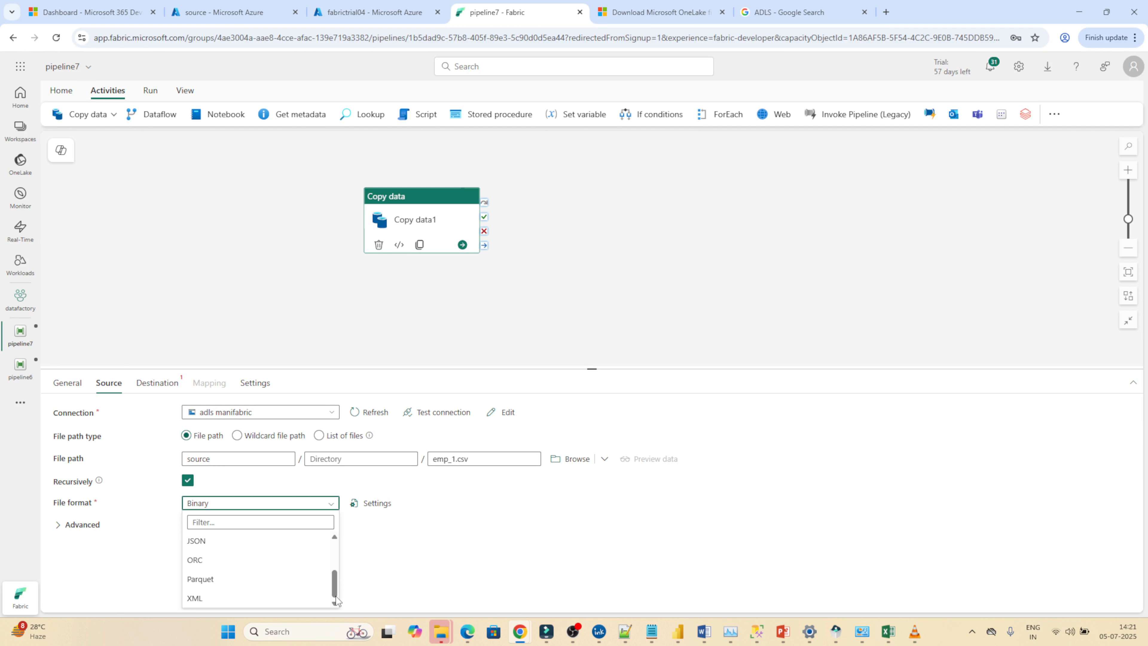
scroll(335, 539, "up", 2)
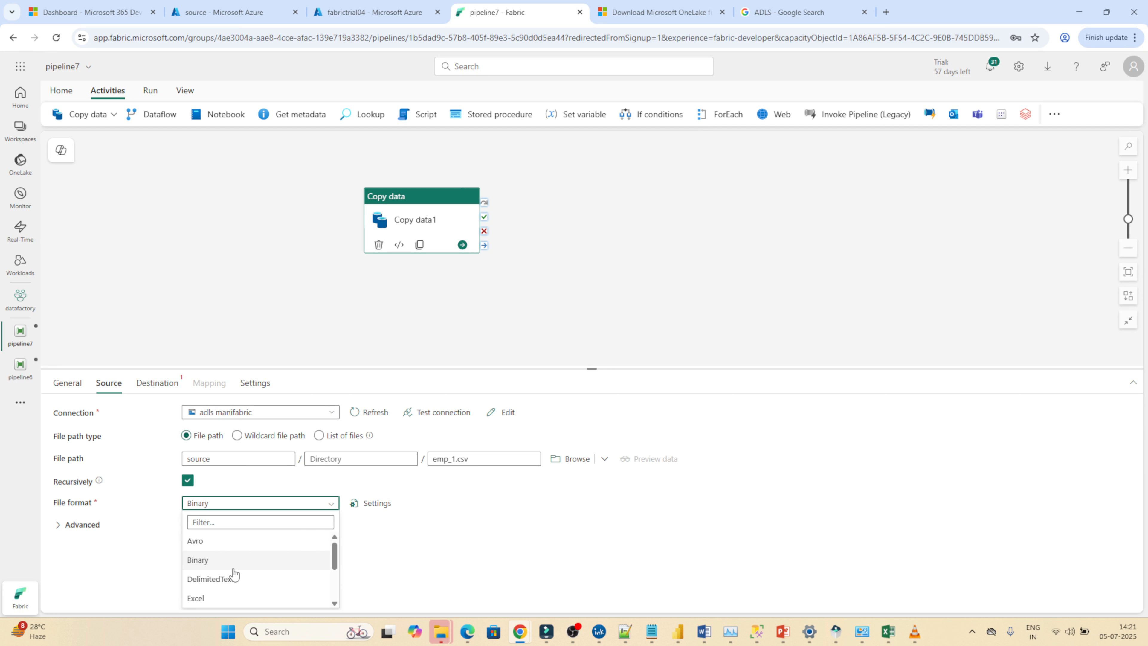
left_click(218, 579)
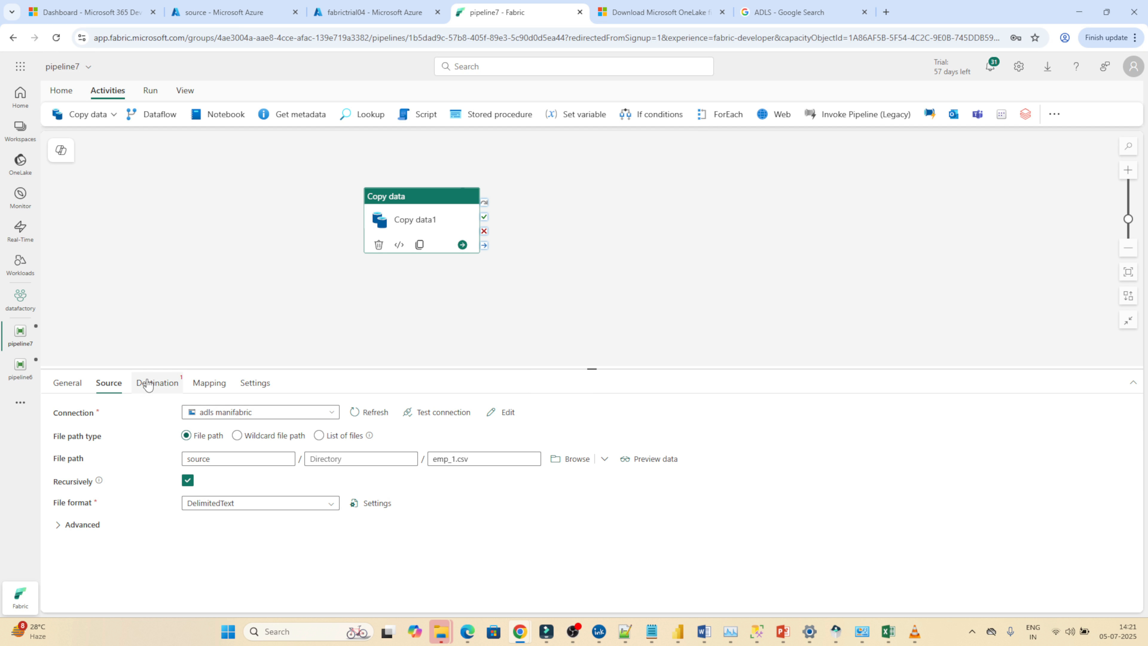
Set the Copy data destination to the destination lakehouse, using the dest folder under Files.
left_click(159, 384)
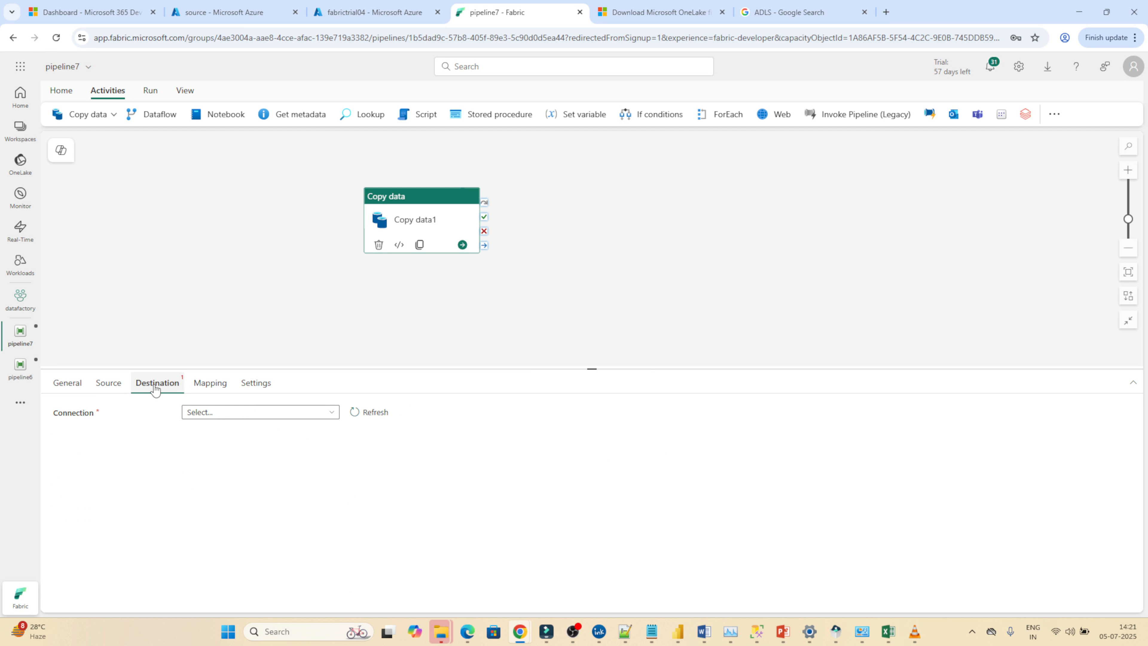
left_click(228, 415)
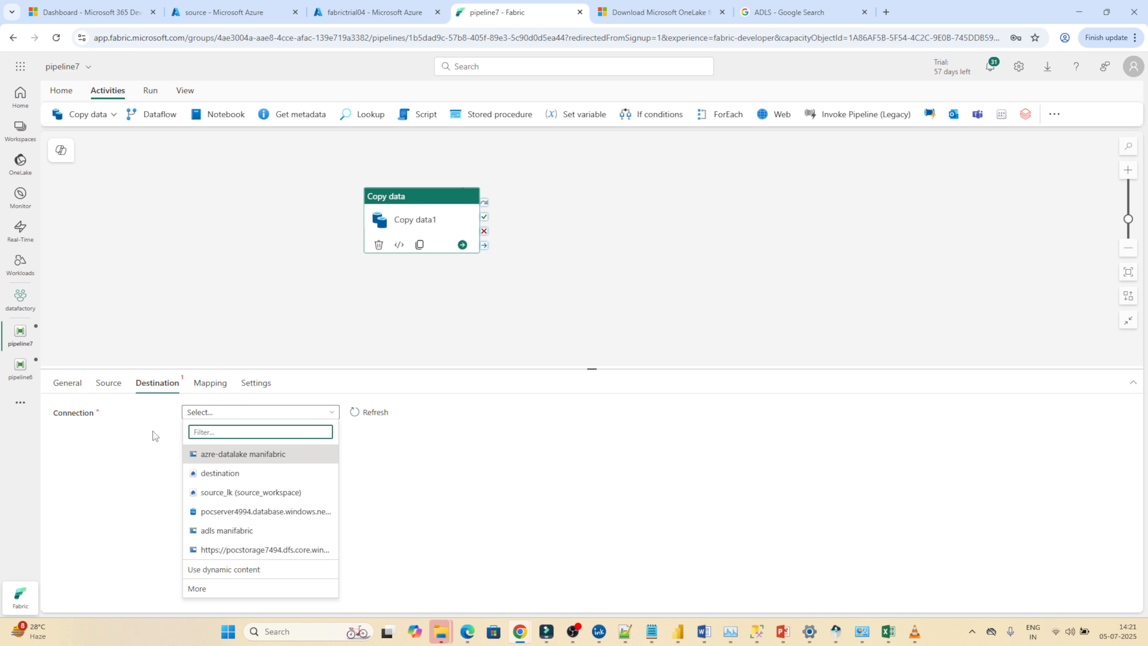
left_click(215, 475)
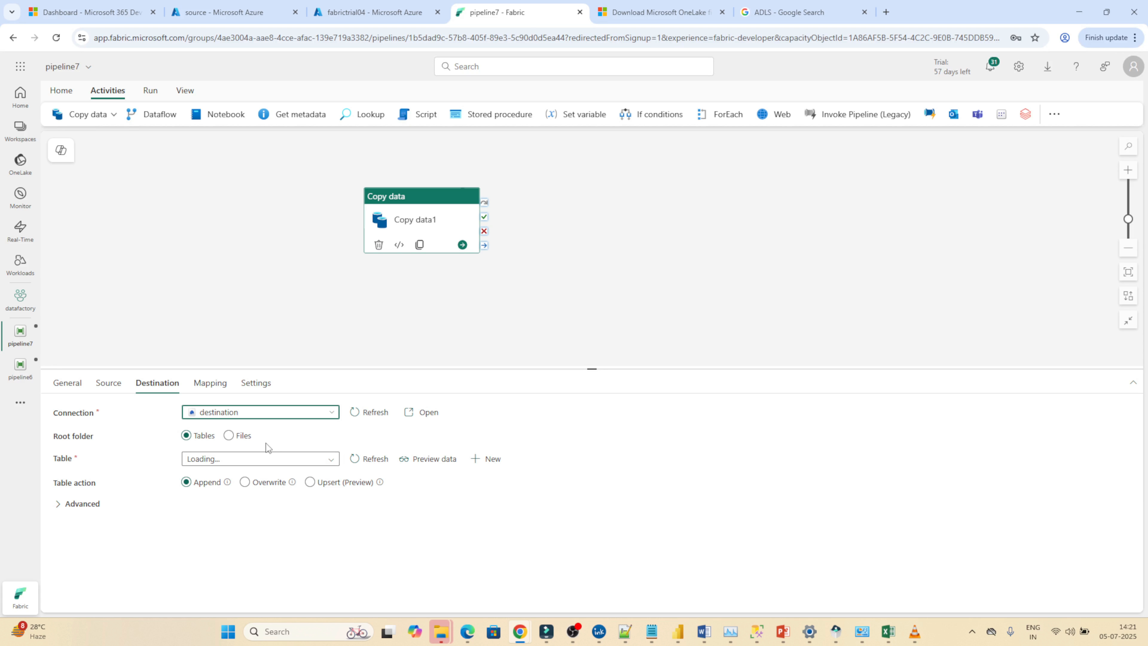
left_click(229, 435)
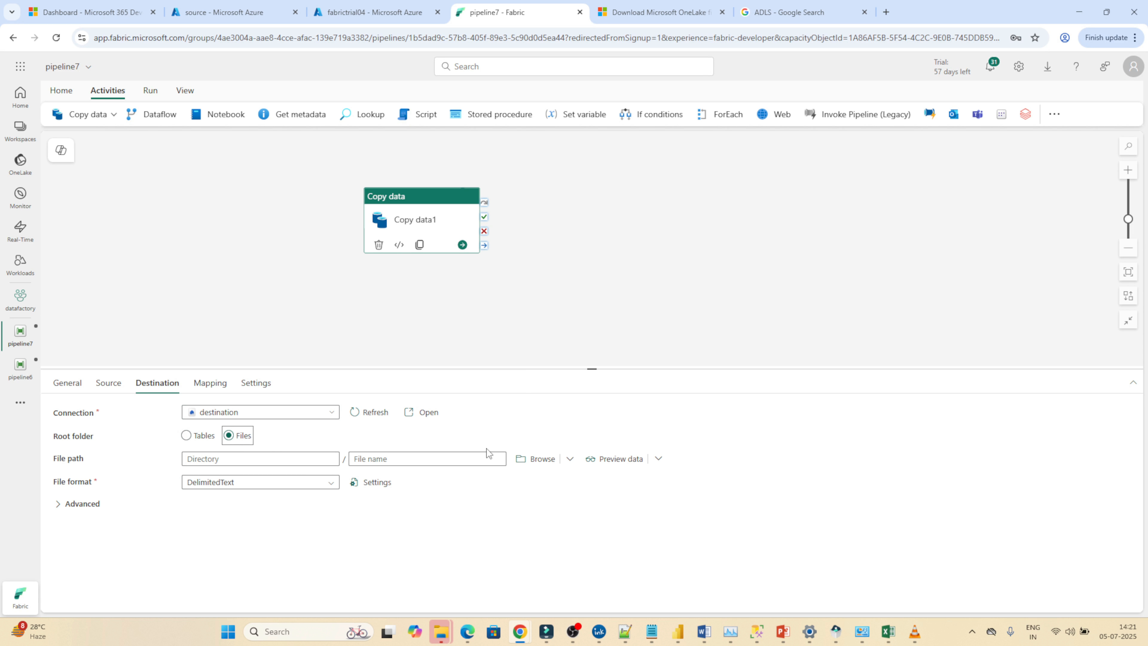
left_click(536, 459)
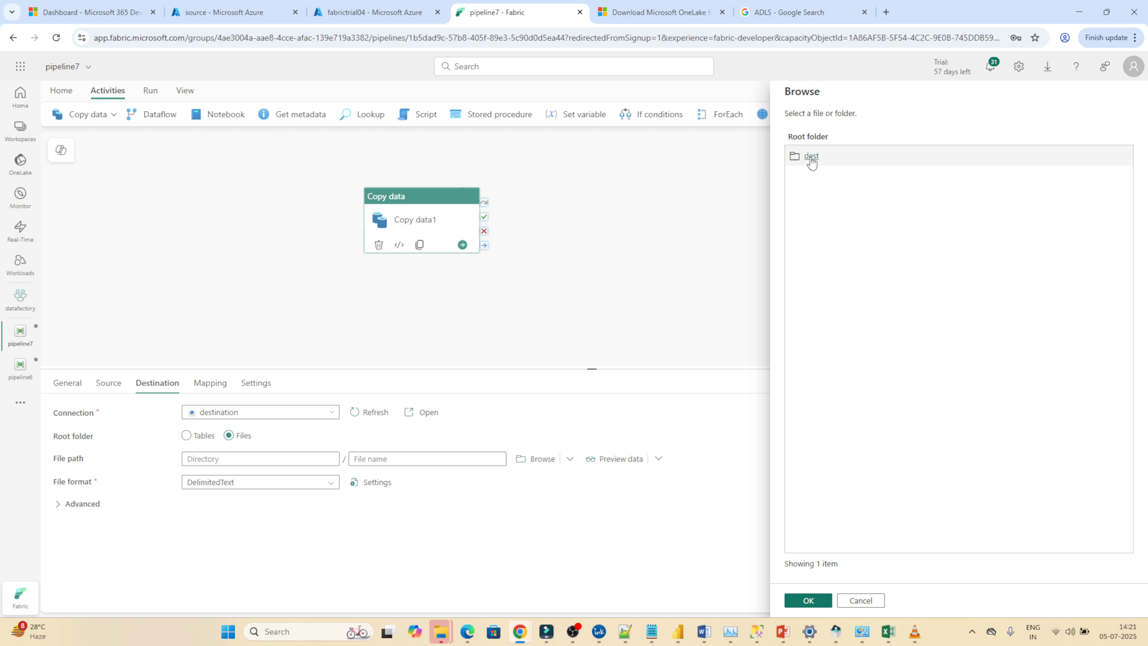
left_click(811, 156)
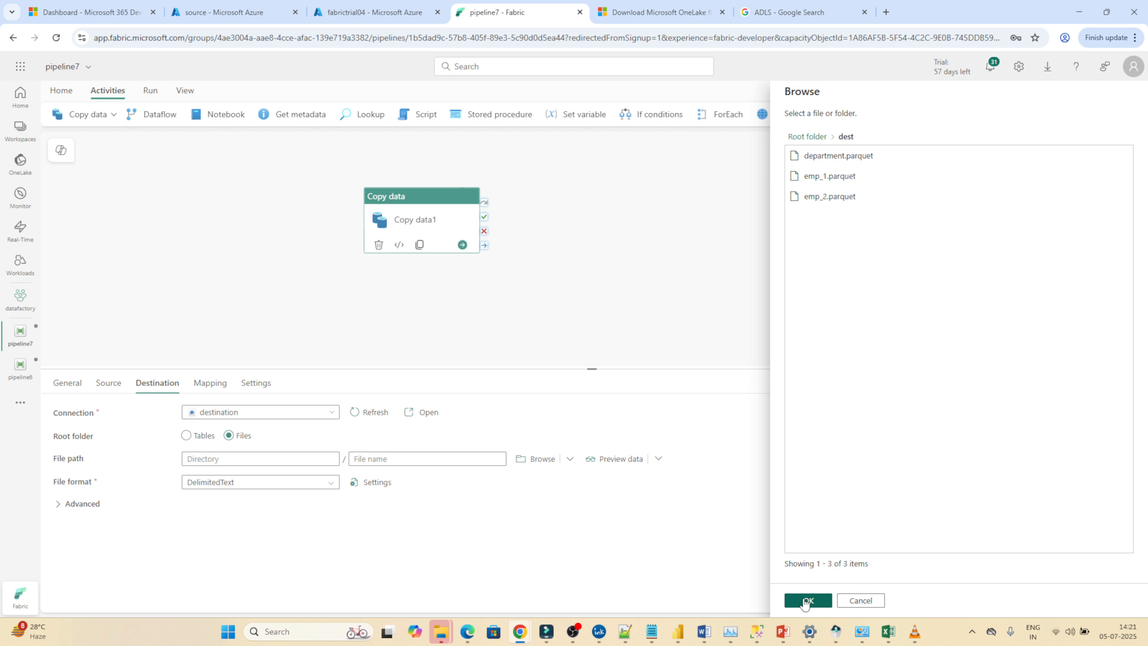
left_click(806, 602)
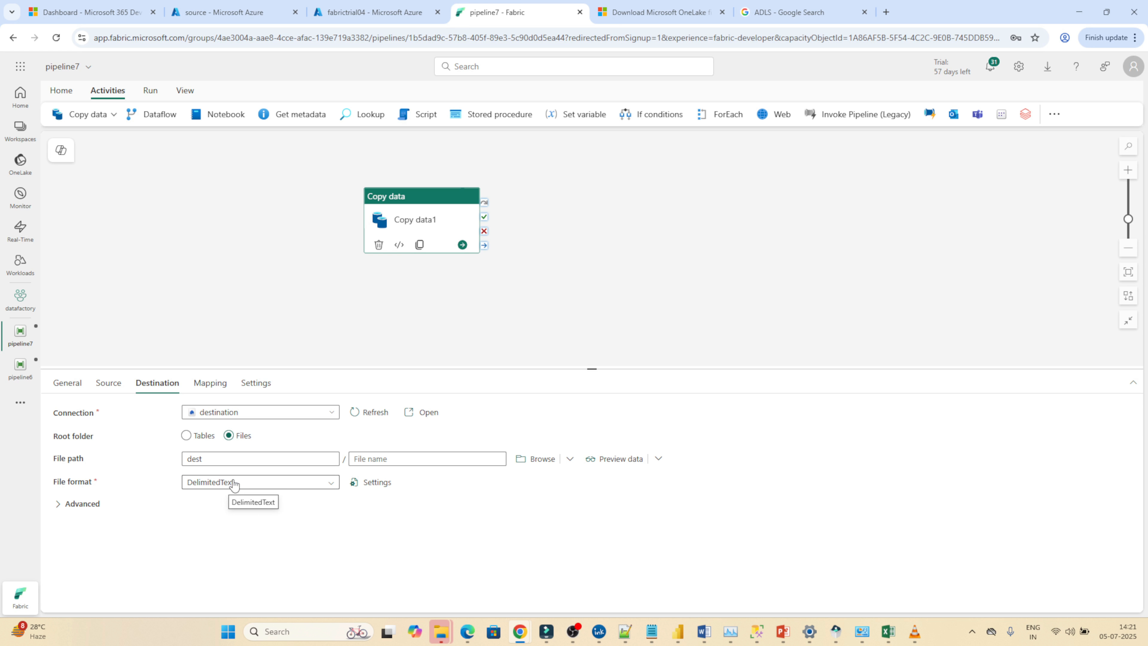
Review the Copy data source and destination settings and the source container's files in the Azure portal, and return to pipeline7.
left_click(112, 392)
left_click(151, 389)
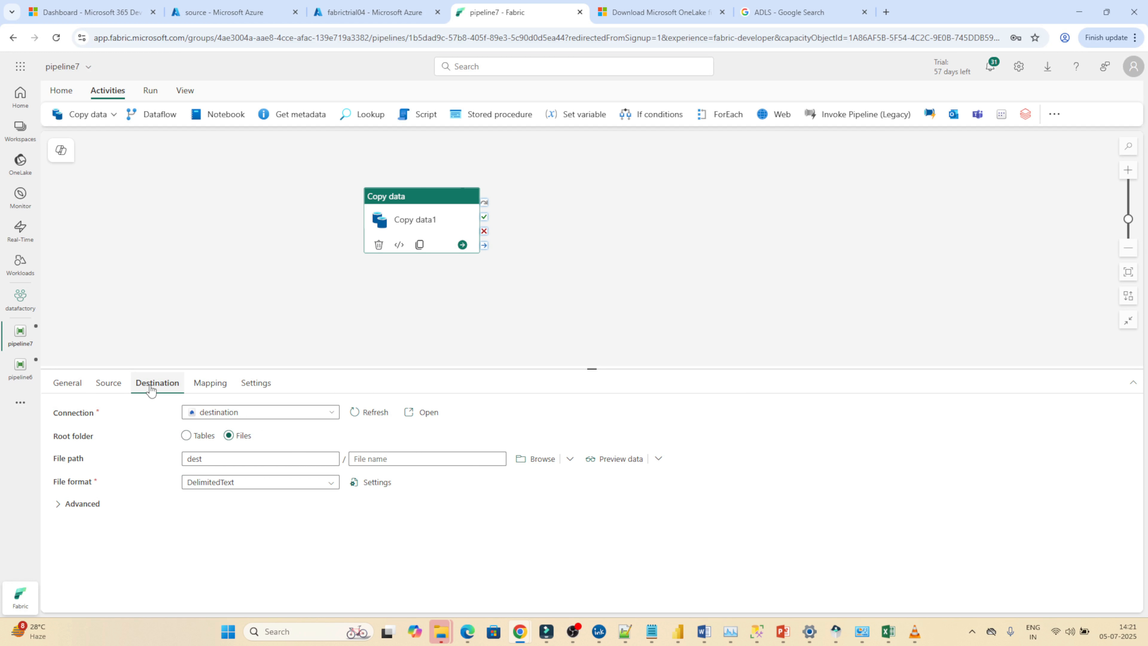
left_click(108, 384)
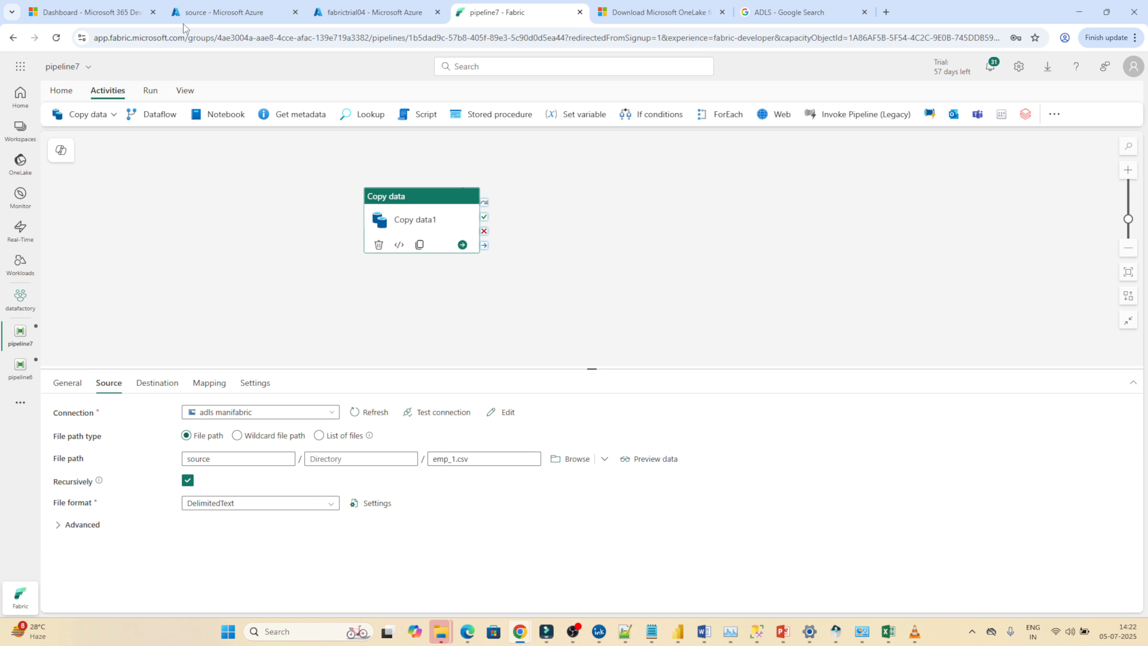
left_click(233, 10)
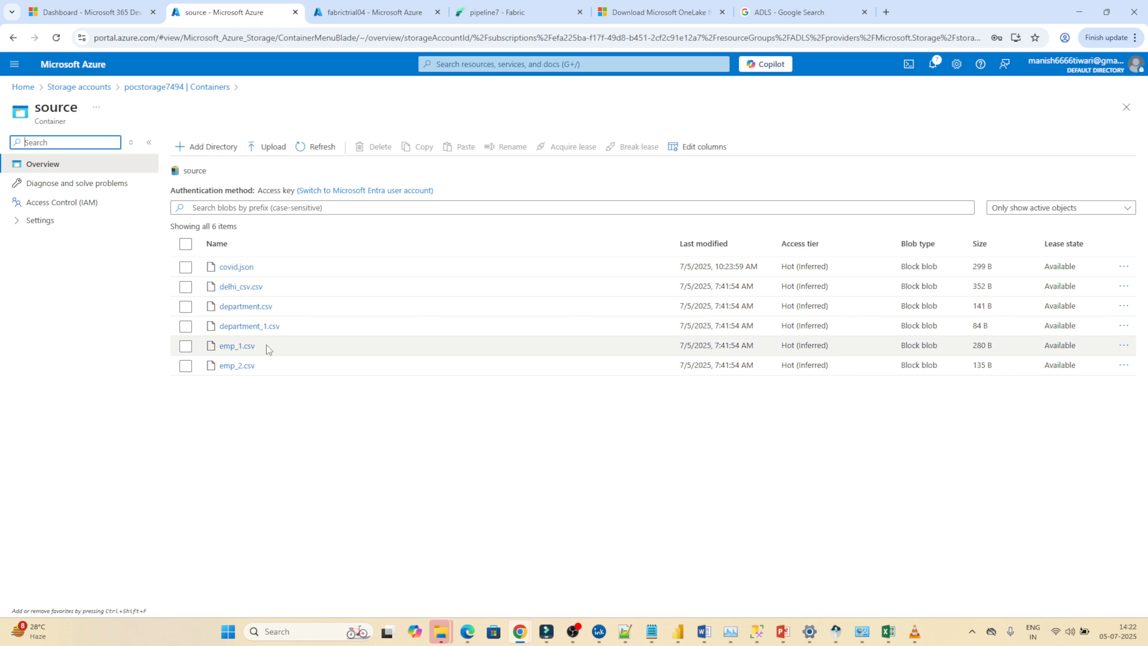
left_click(346, 9)
left_click(495, 5)
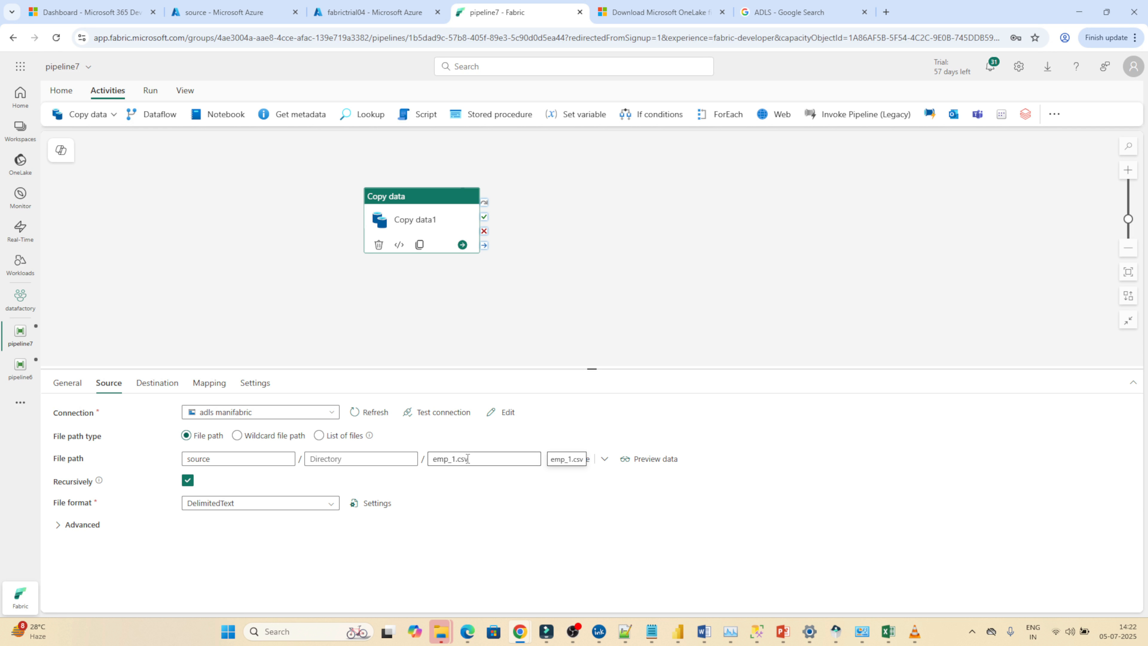
Compare the file names in the Azure source container with the fixed file name in pipeline7's Copy data source.
left_click(218, 4)
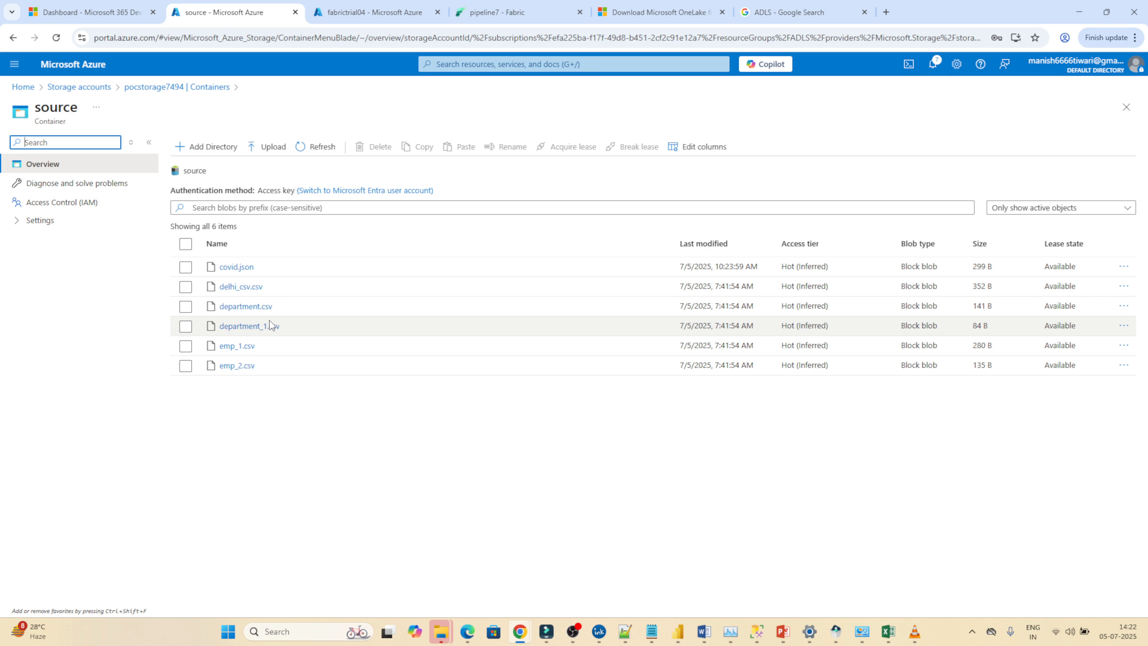
left_click(513, 5)
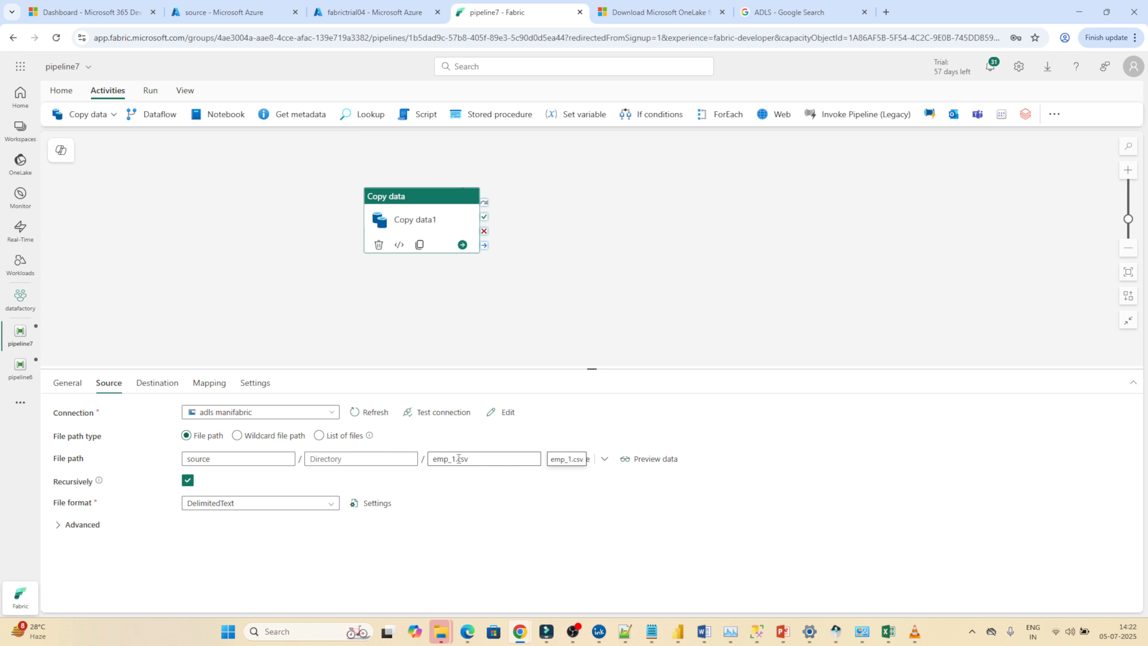
left_click(233, 8)
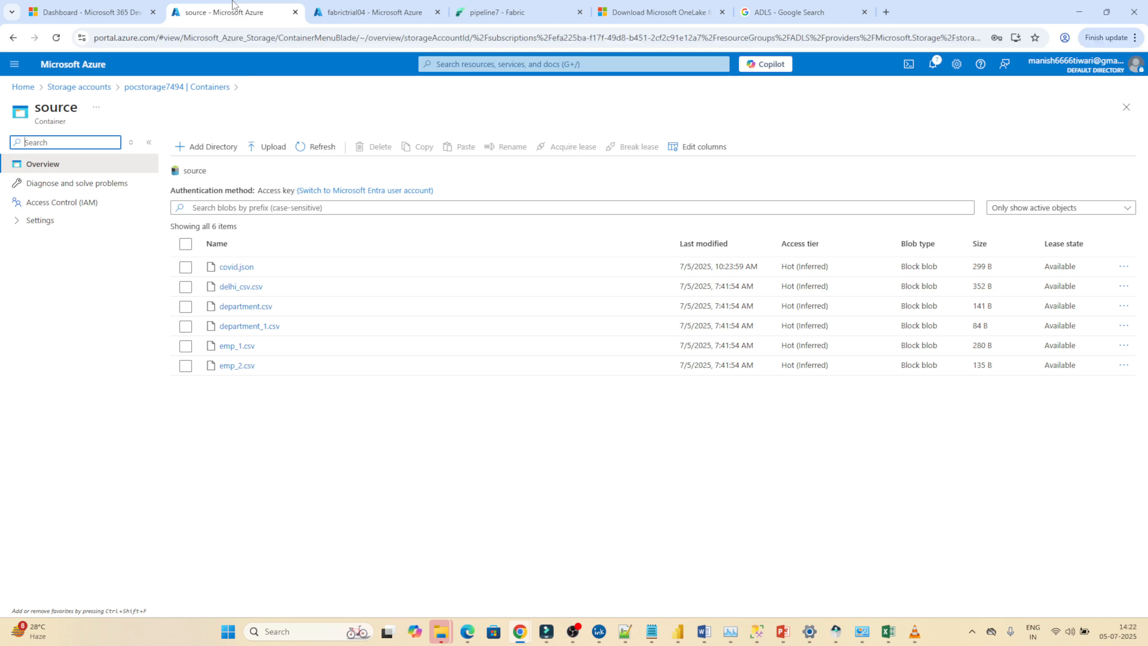
left_click(498, 5)
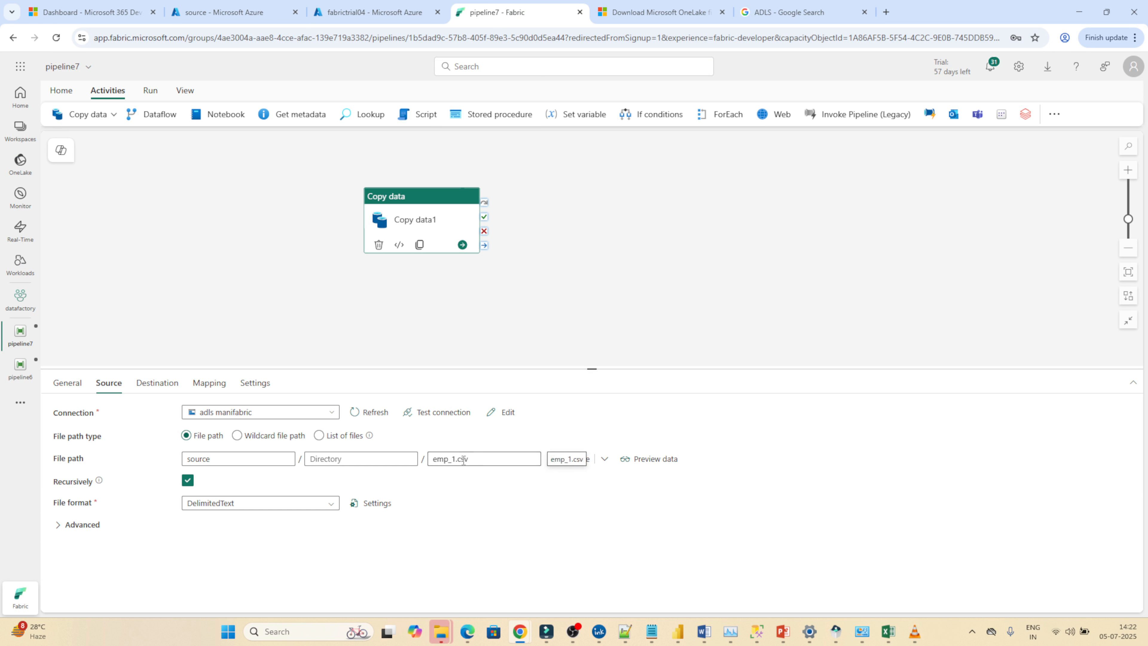
Clear emp_1.csv from the source file name and add a String pipeline parameter named filename.
left_click_drag(475, 457, 437, 458)
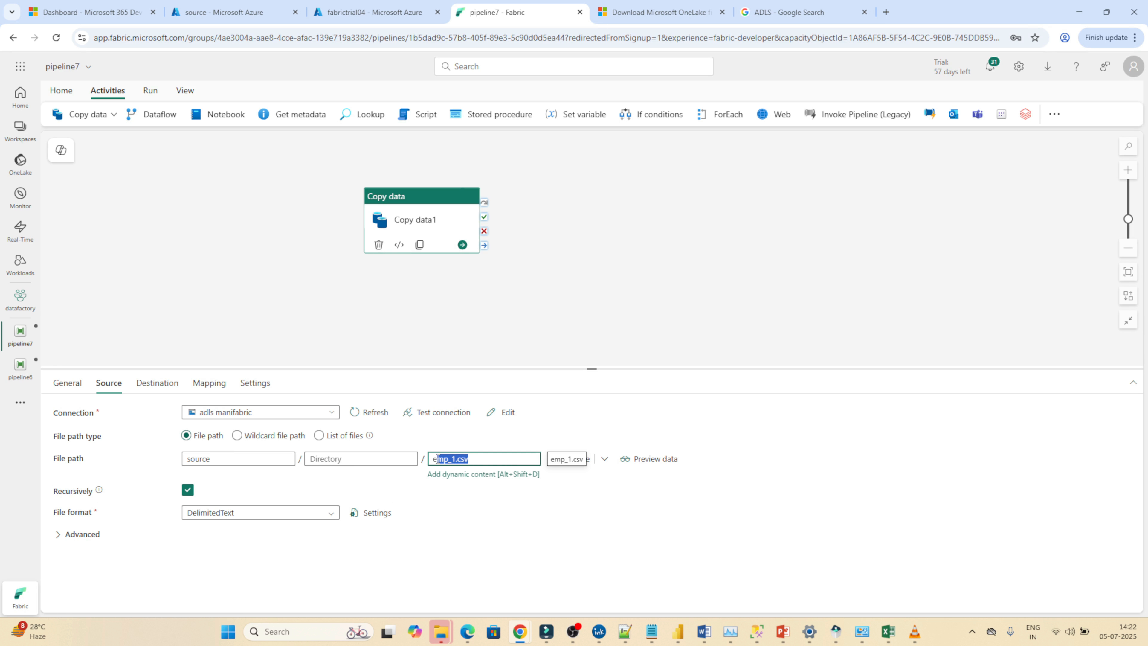
left_click(672, 199)
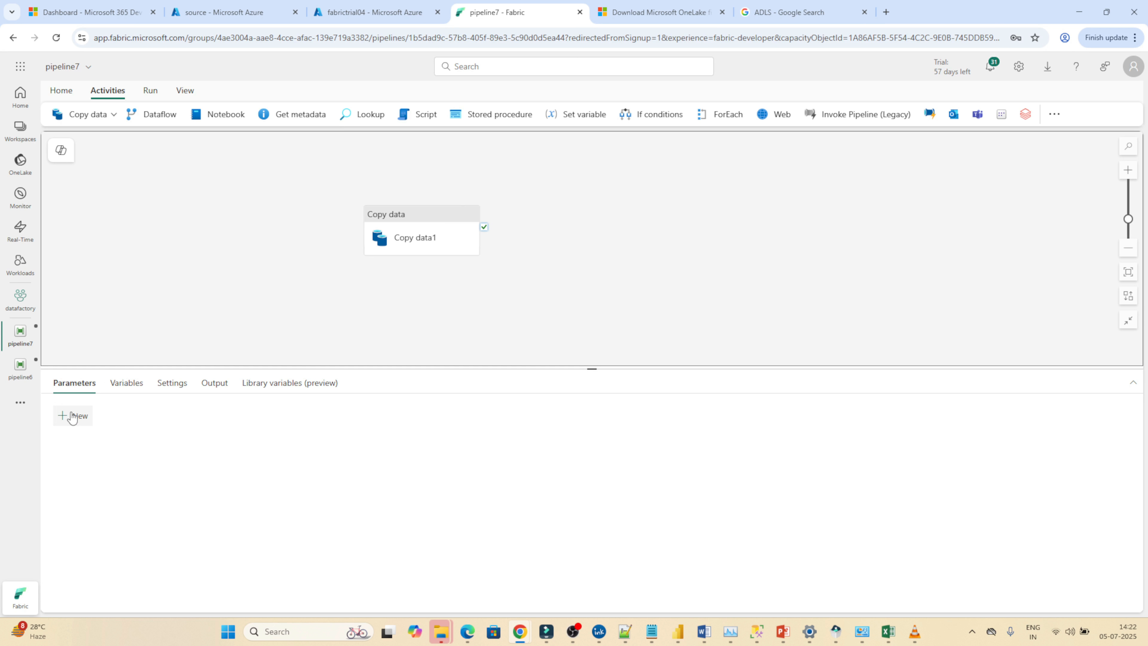
left_click(72, 415)
left_click(107, 456)
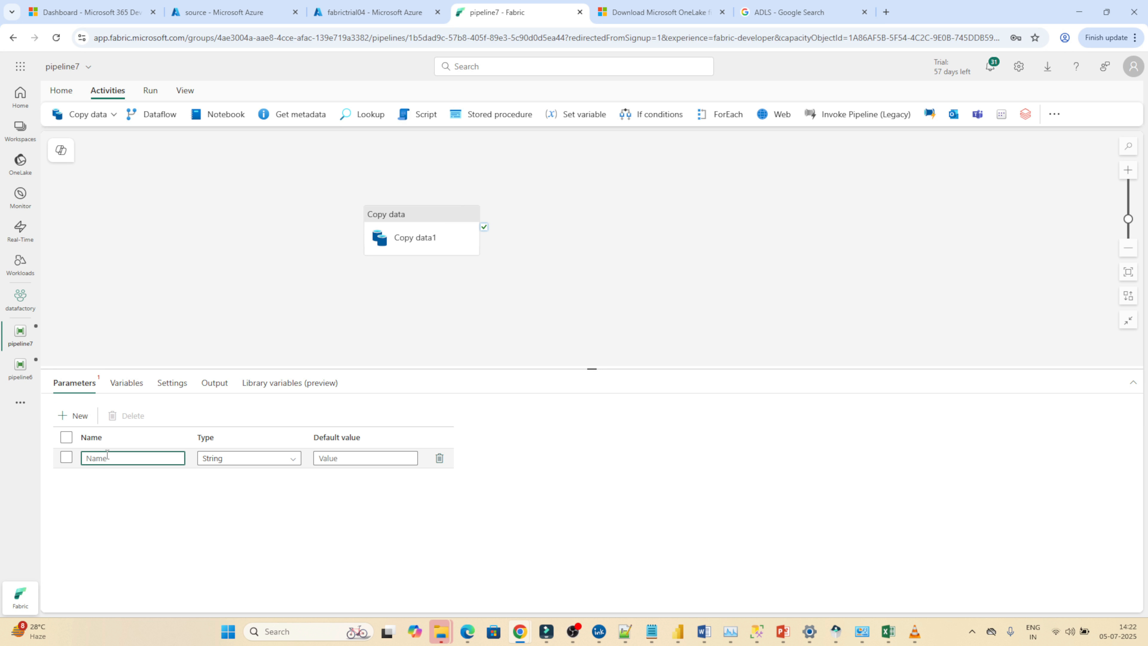
type("filename")
left_click(403, 219)
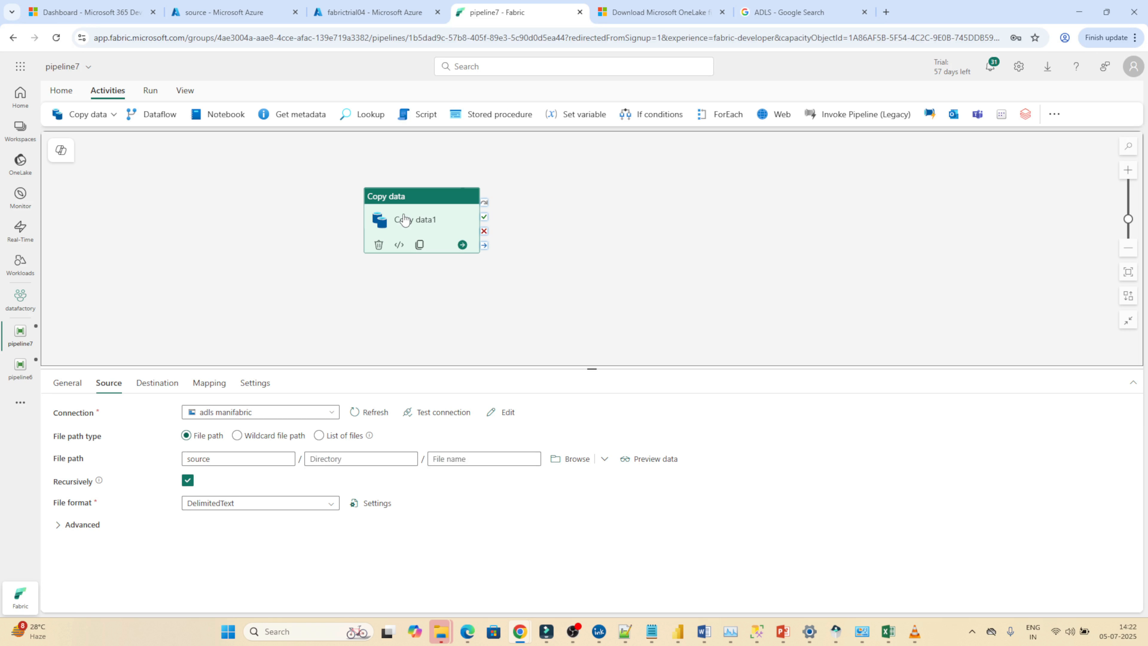
left_click(449, 460)
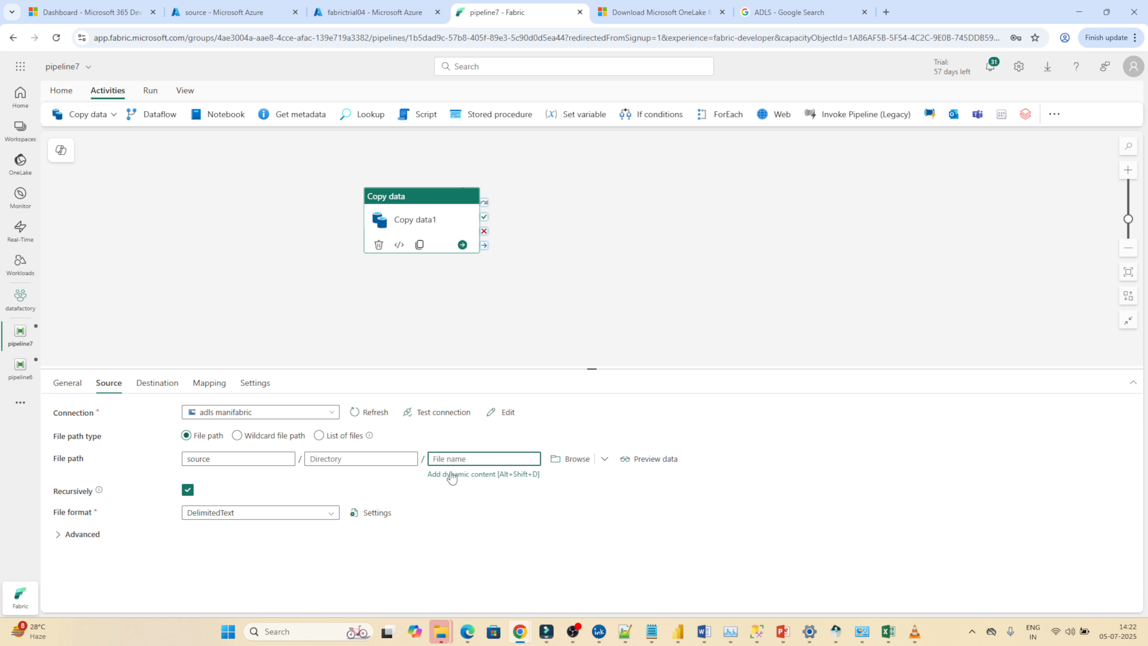
left_click(451, 474)
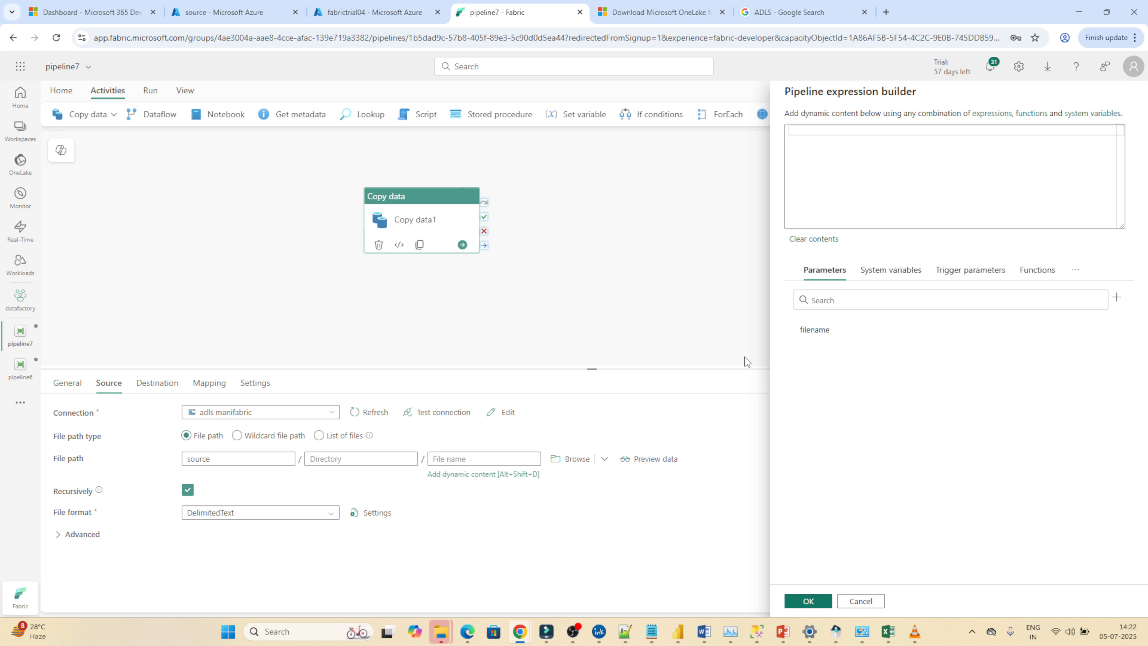
left_click(816, 331)
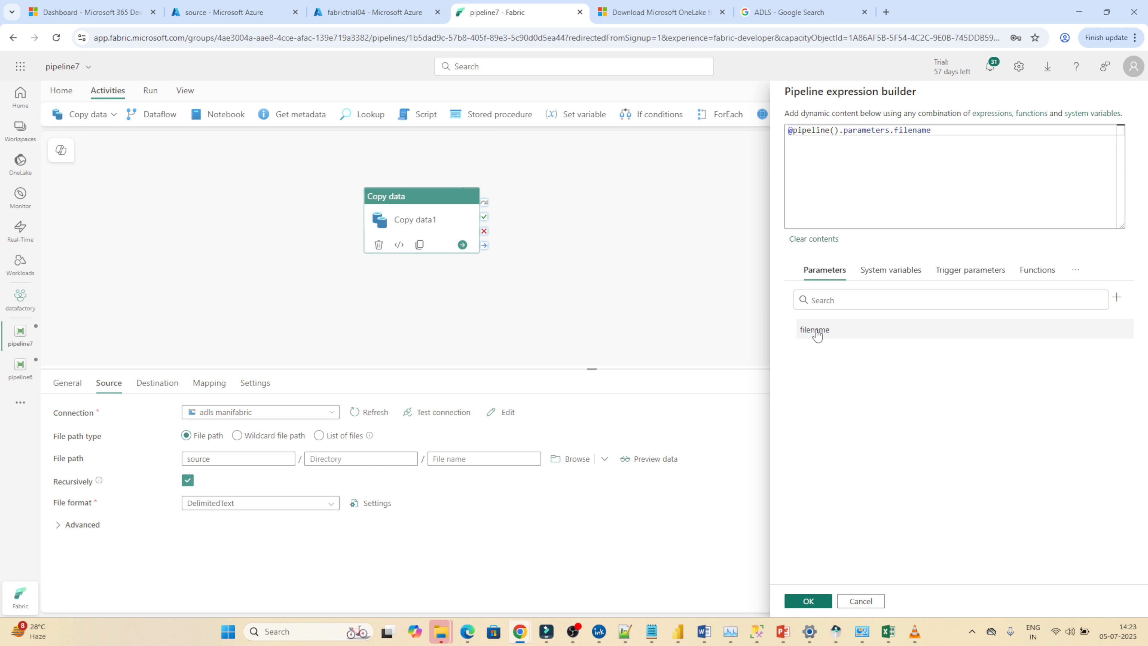
left_click(802, 600)
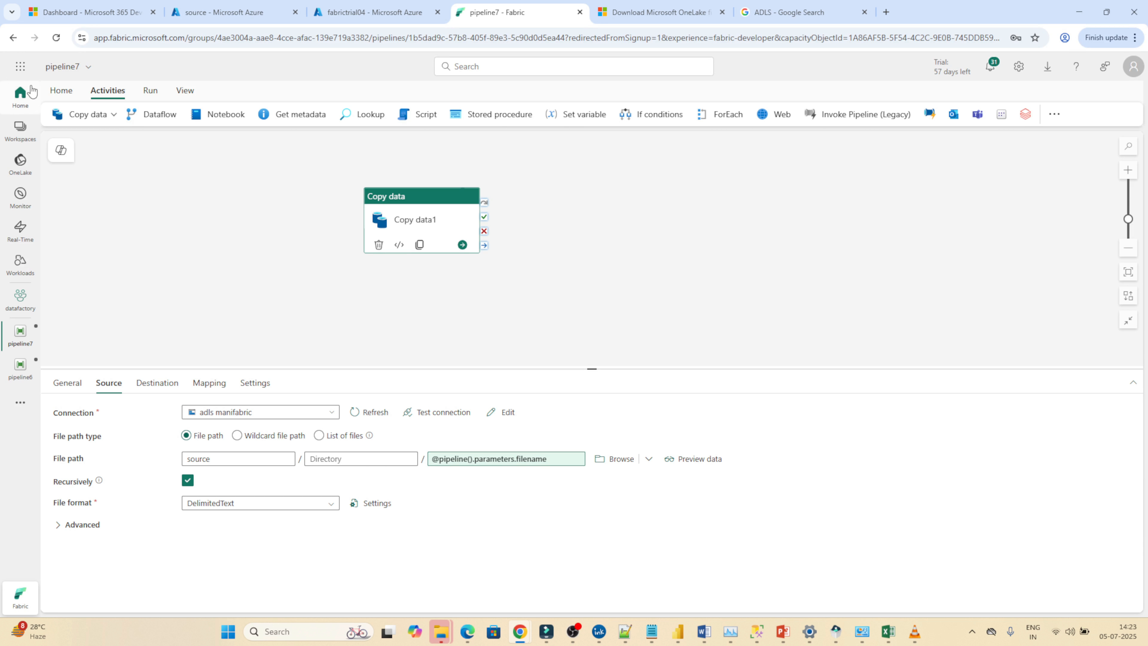
Save and run pipeline7 with the filename parameter set to emp1.csv, checking the source container's files before starting the run.
left_click(63, 91)
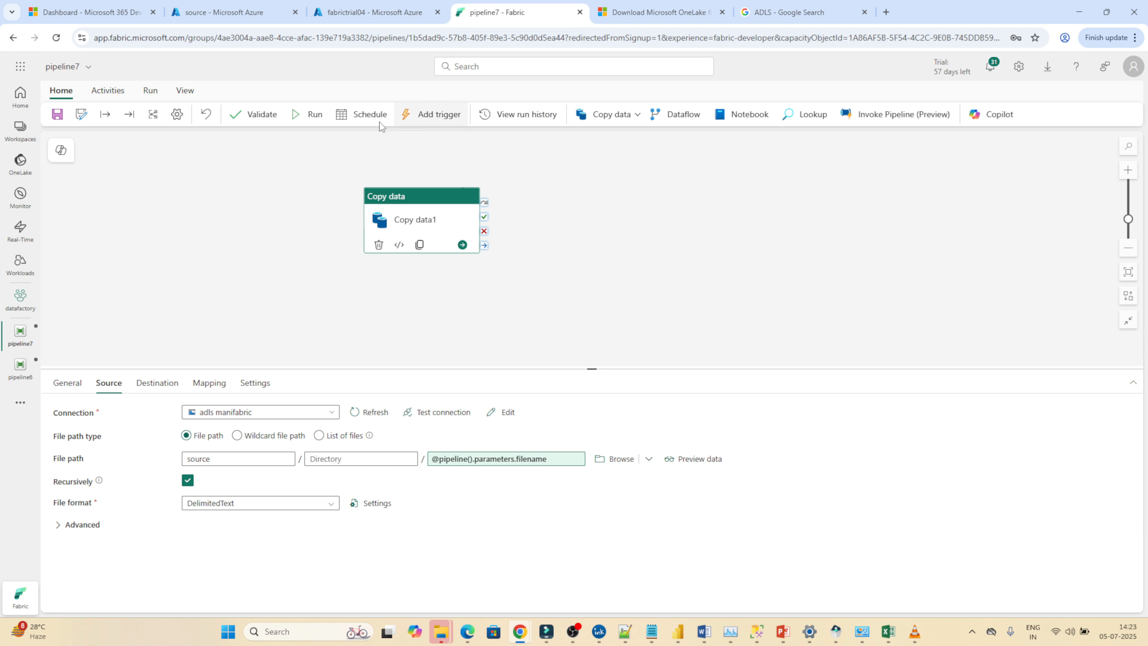
left_click(311, 115)
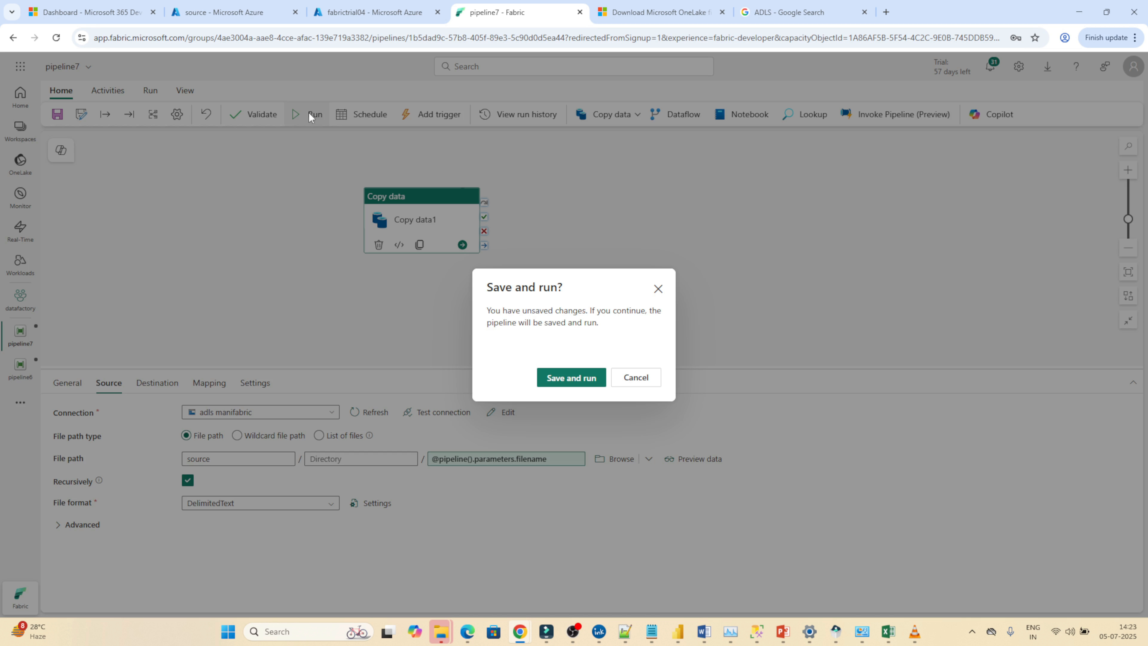
left_click(566, 378)
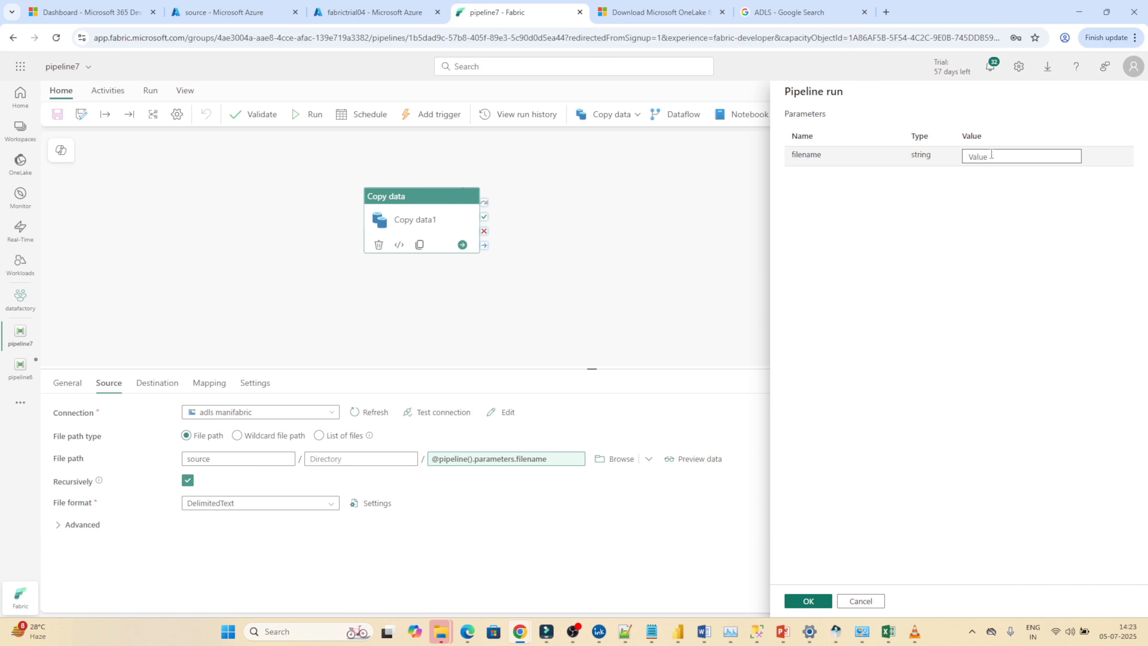
left_click(992, 154)
type("emp1.csv")
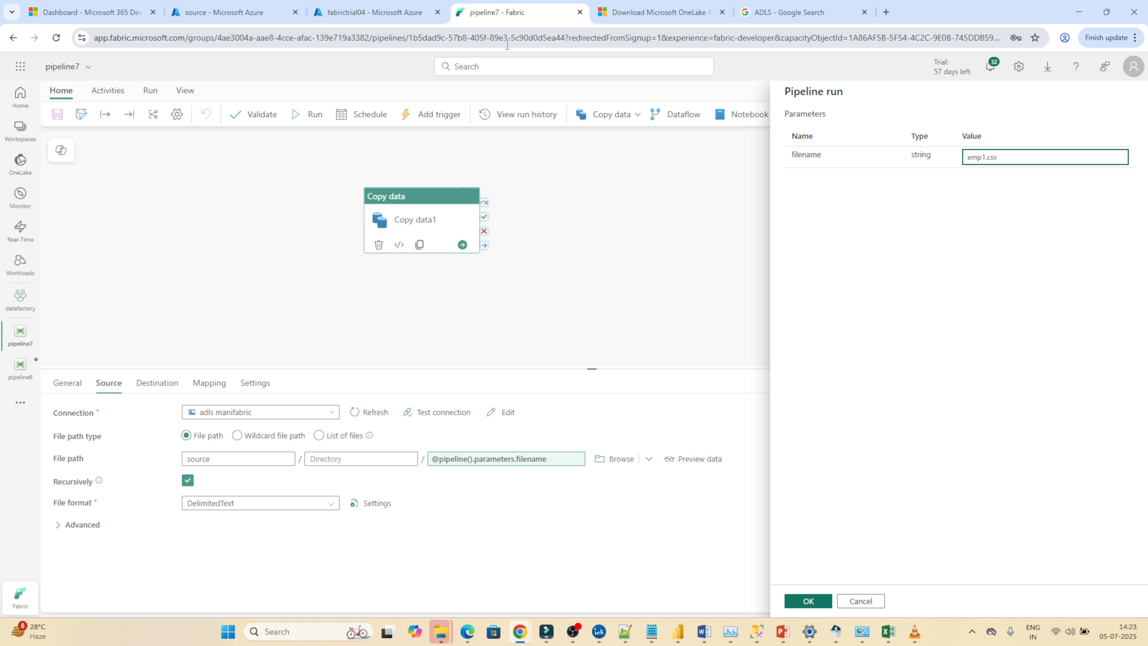
left_click(223, 12)
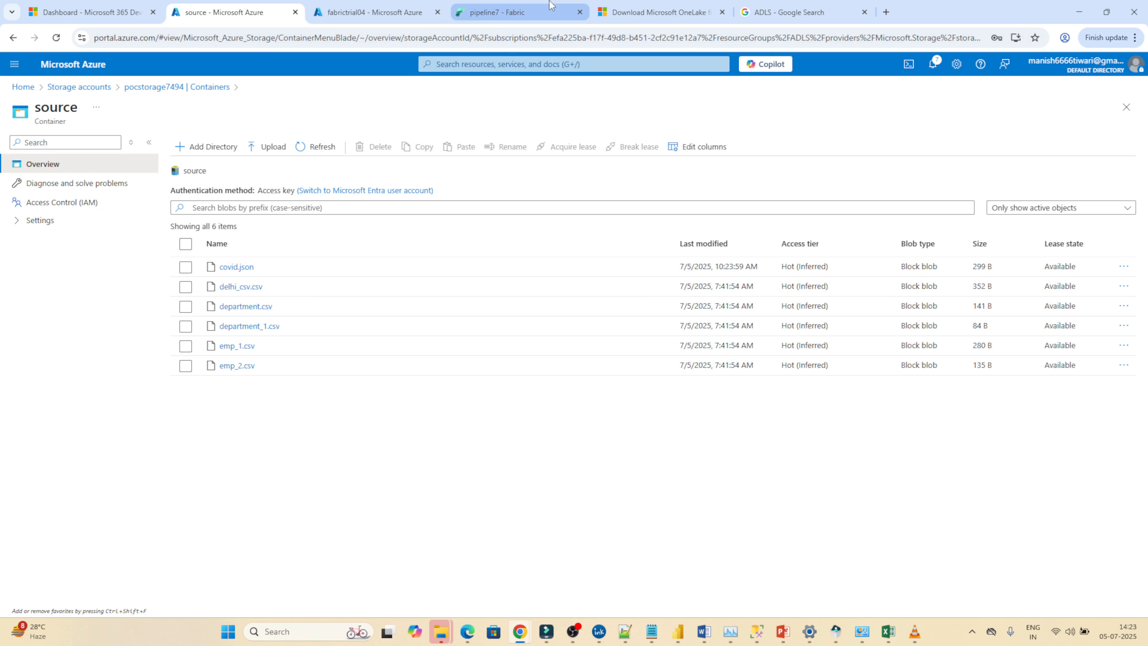
left_click(497, 12)
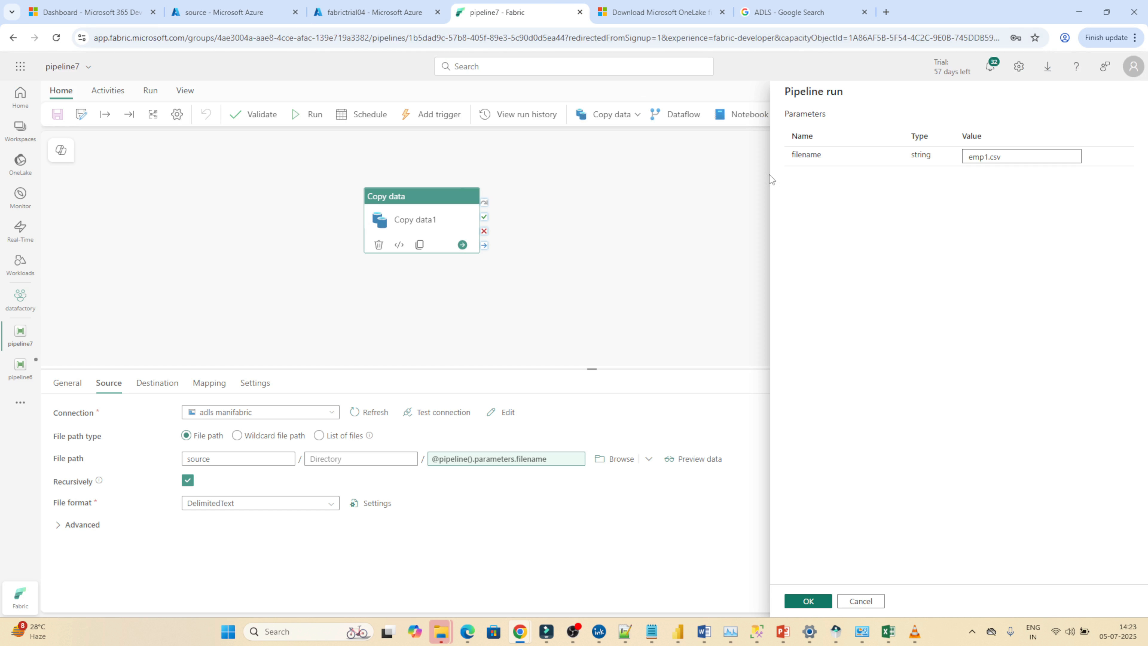
left_click(797, 596)
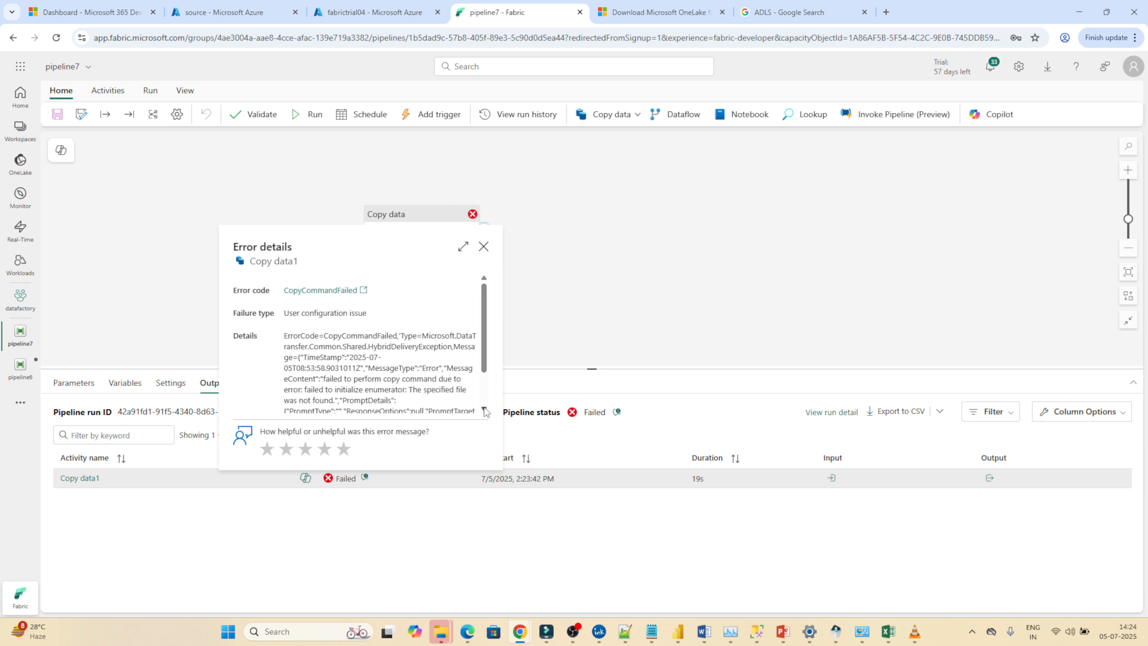
Examine the Copy data1 error details and check the source file setting against the exact file names in the Azure source container.
left_click(484, 409)
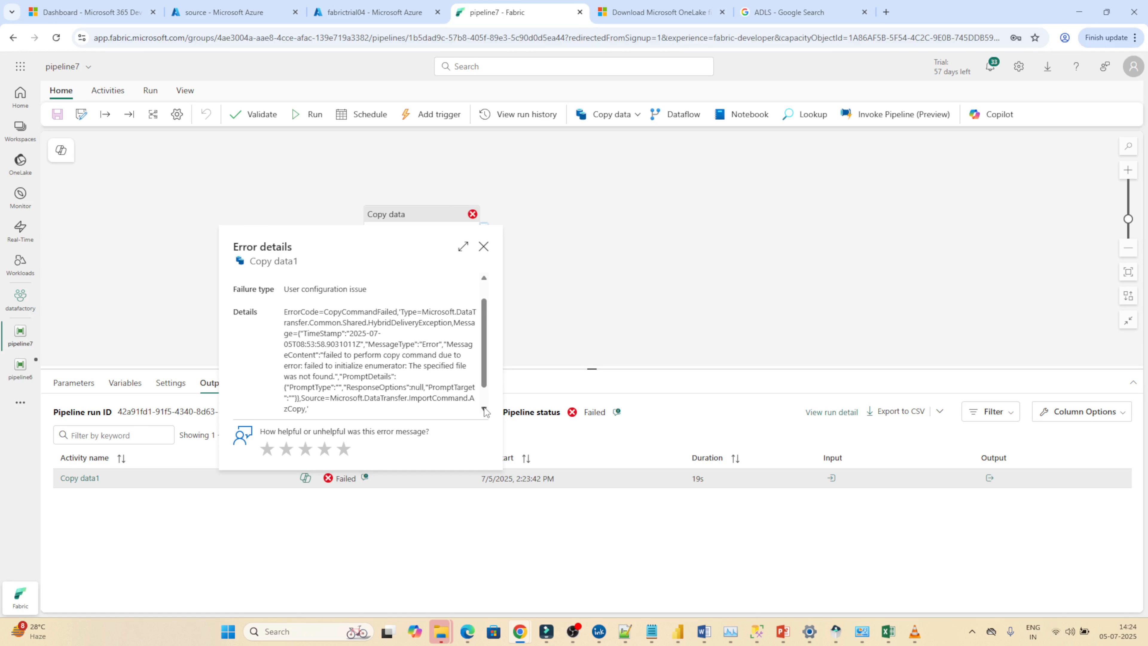
left_click(484, 247)
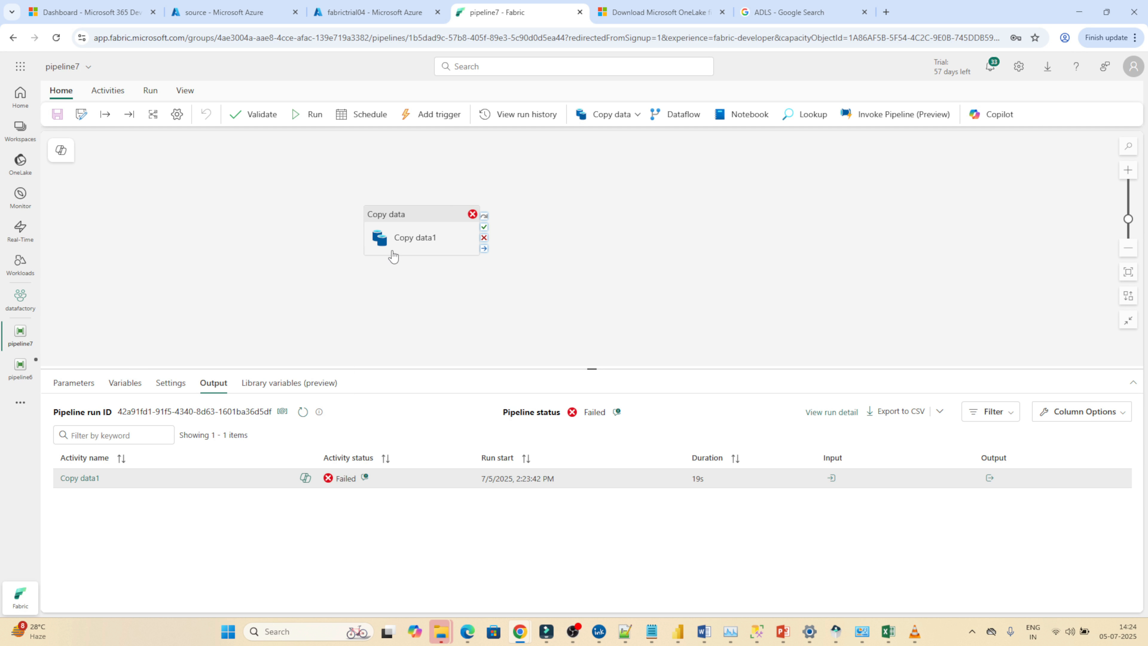
left_click(416, 222)
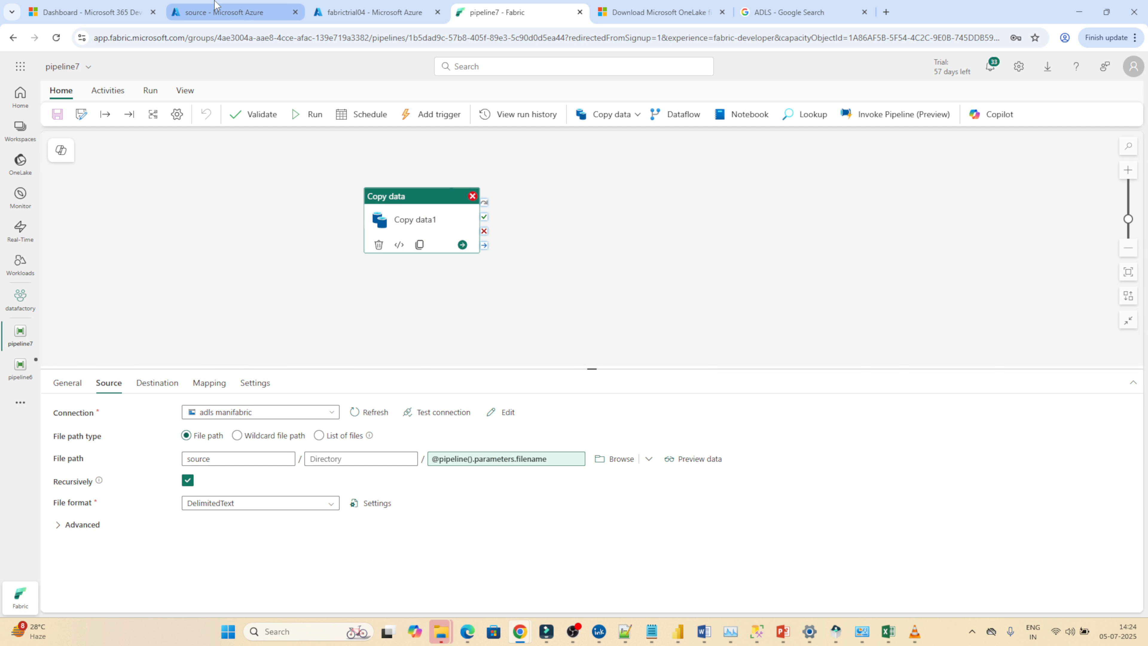
left_click(228, 12)
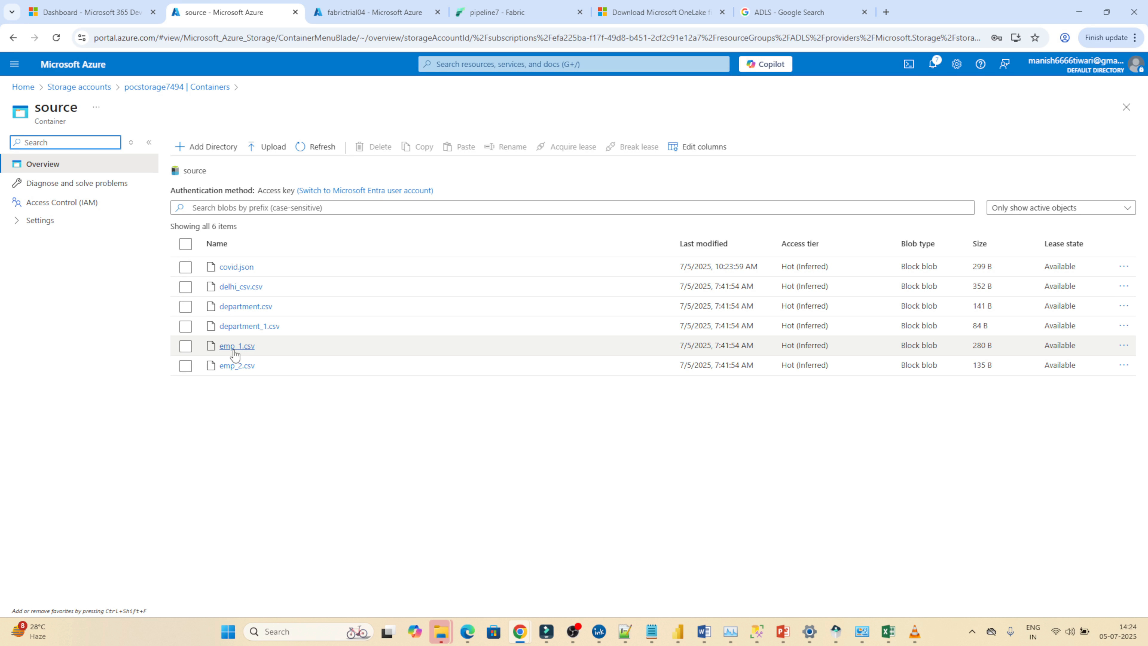
left_click(495, 13)
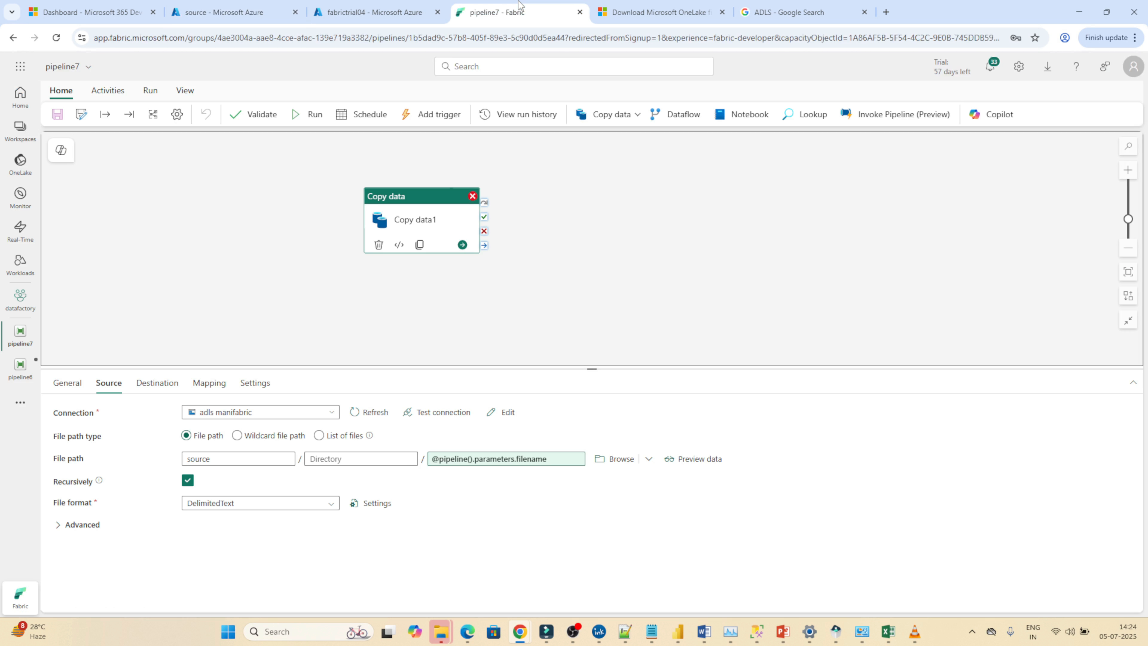
Run pipeline7 with the filename parameter set to department.csv, looking up the file name in the Azure source container.
left_click(314, 120)
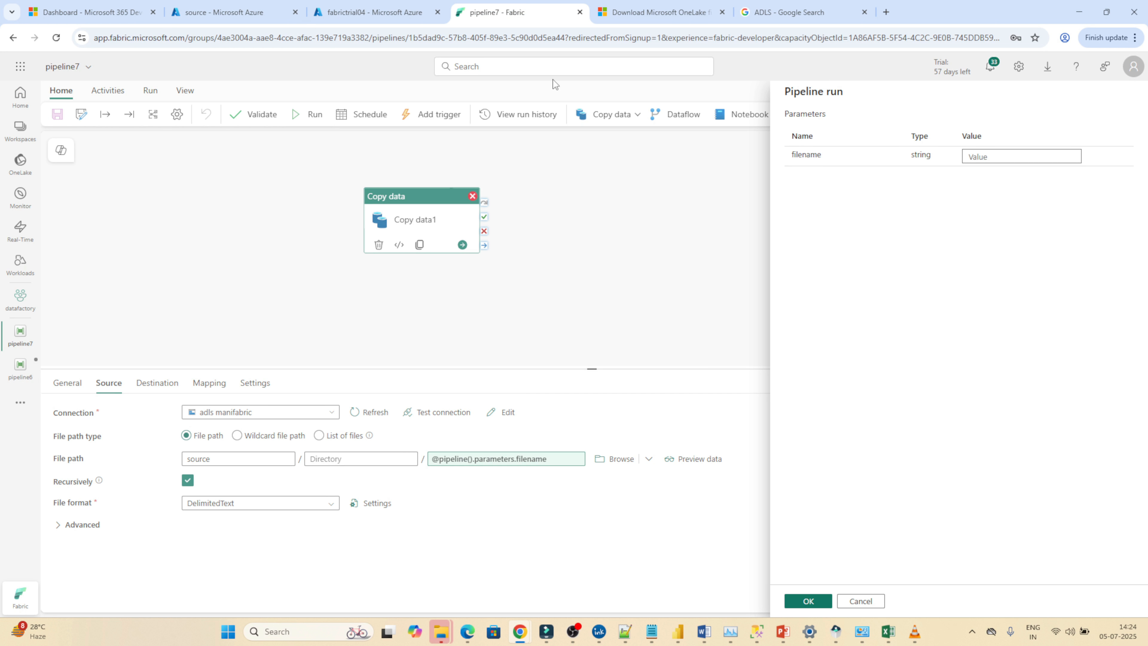
left_click(254, 9)
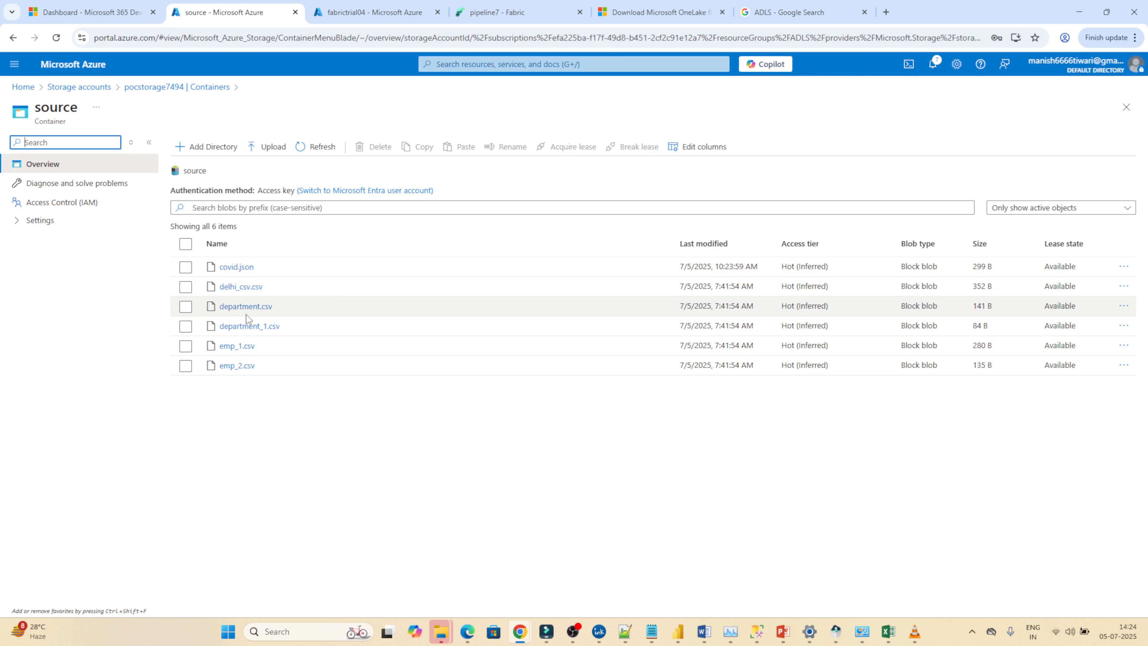
left_click(492, 5)
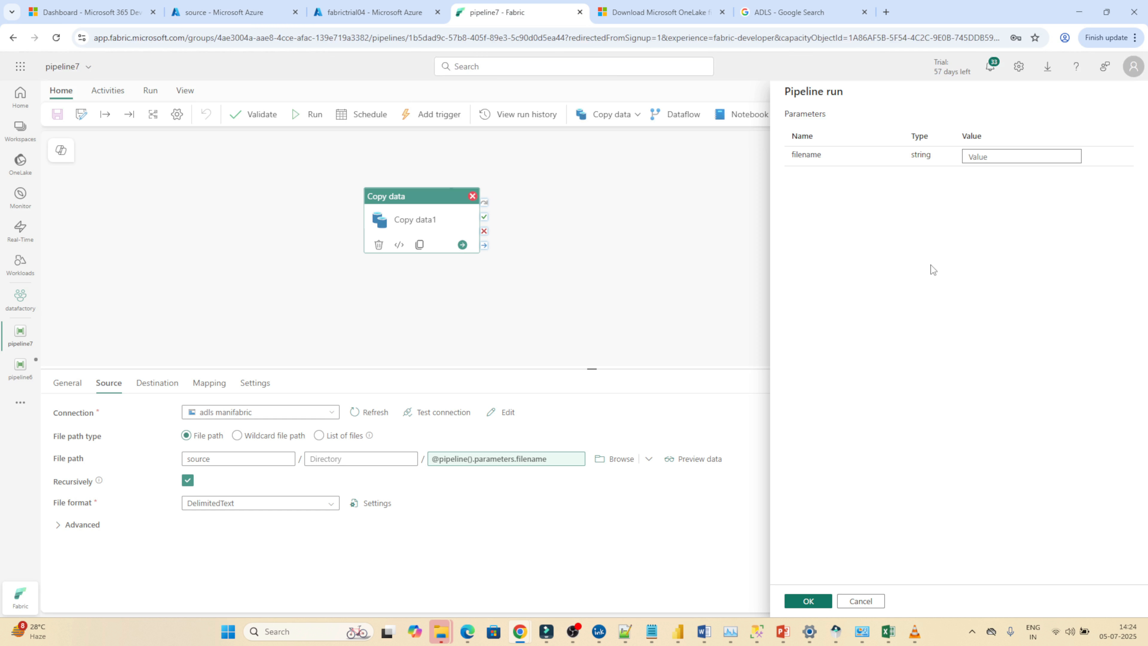
left_click(988, 158)
type("department.csv")
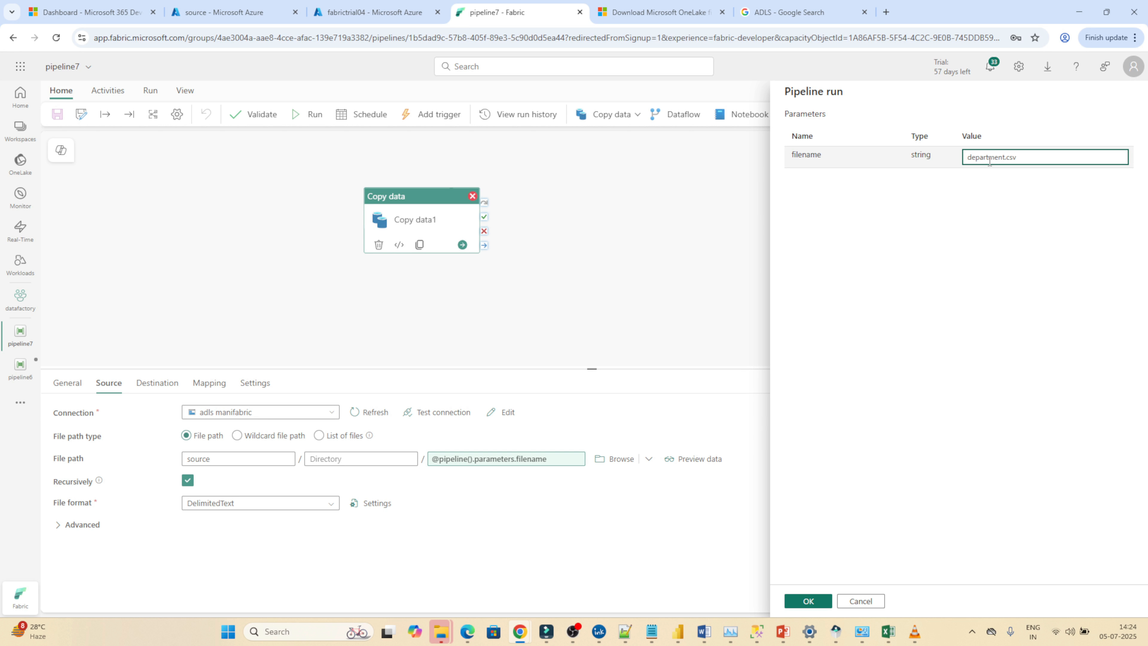
left_click(800, 605)
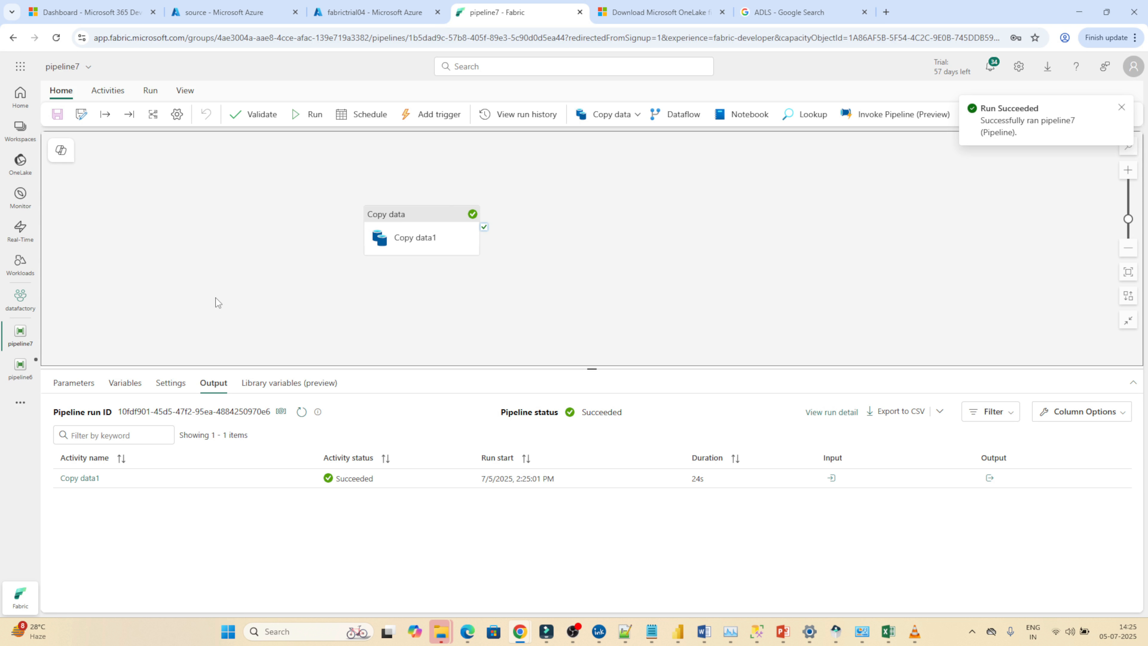
Open the destination lakehouse from the OneLake catalog, refresh it, inspect the dest folder for the copied file, and return to pipeline7.
left_click(27, 171)
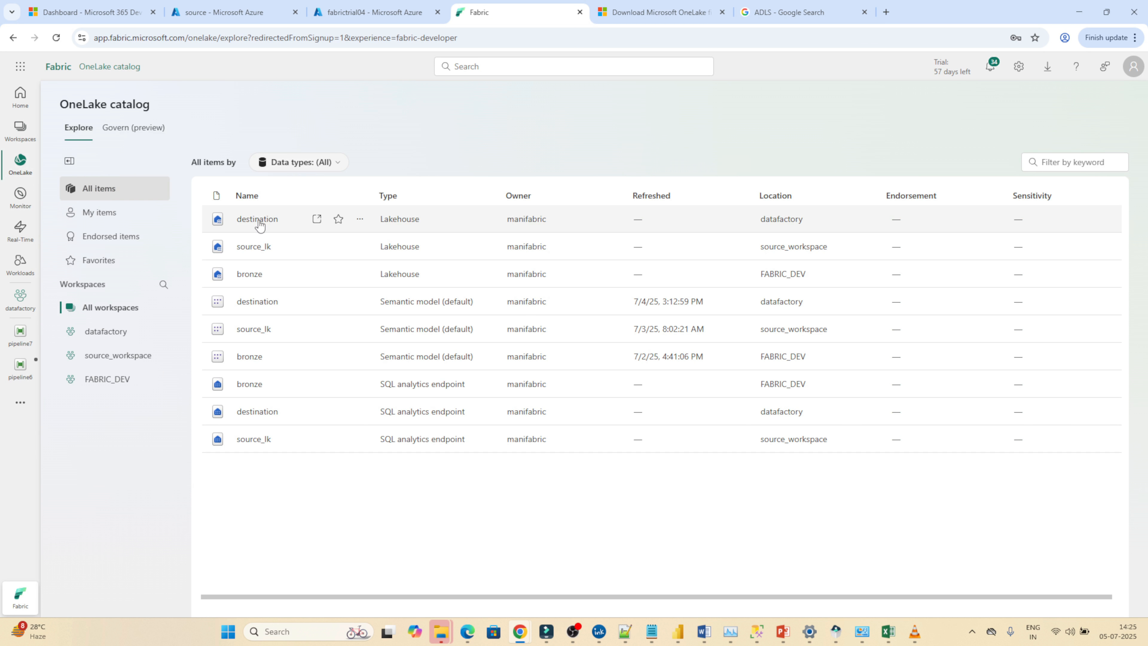
left_click(258, 223)
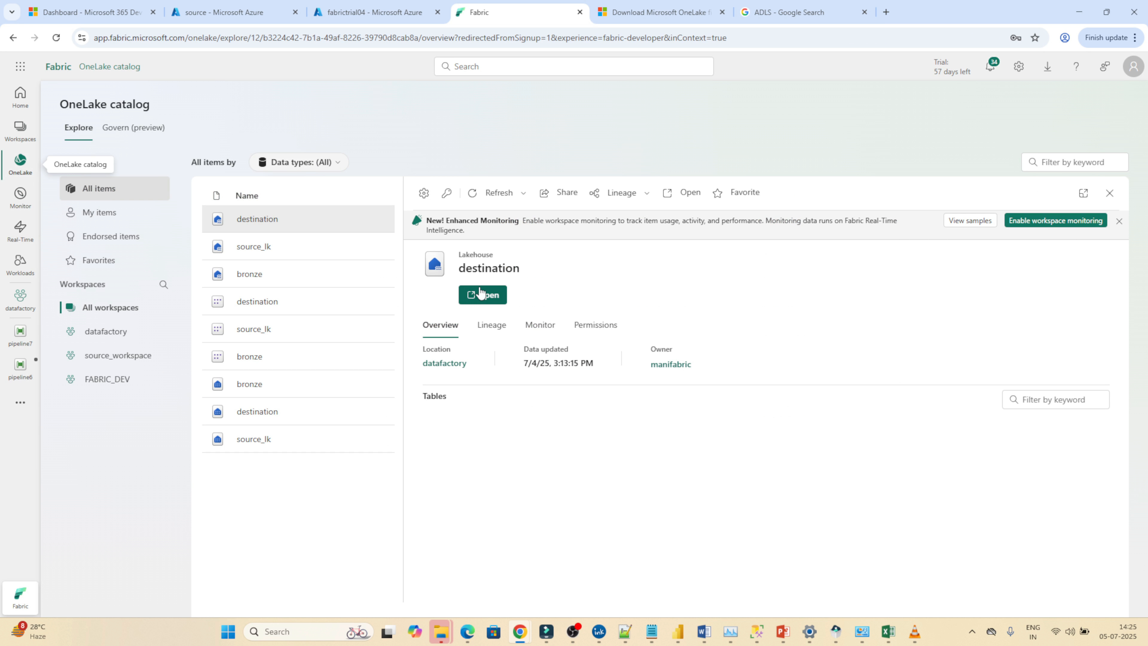
left_click(478, 303)
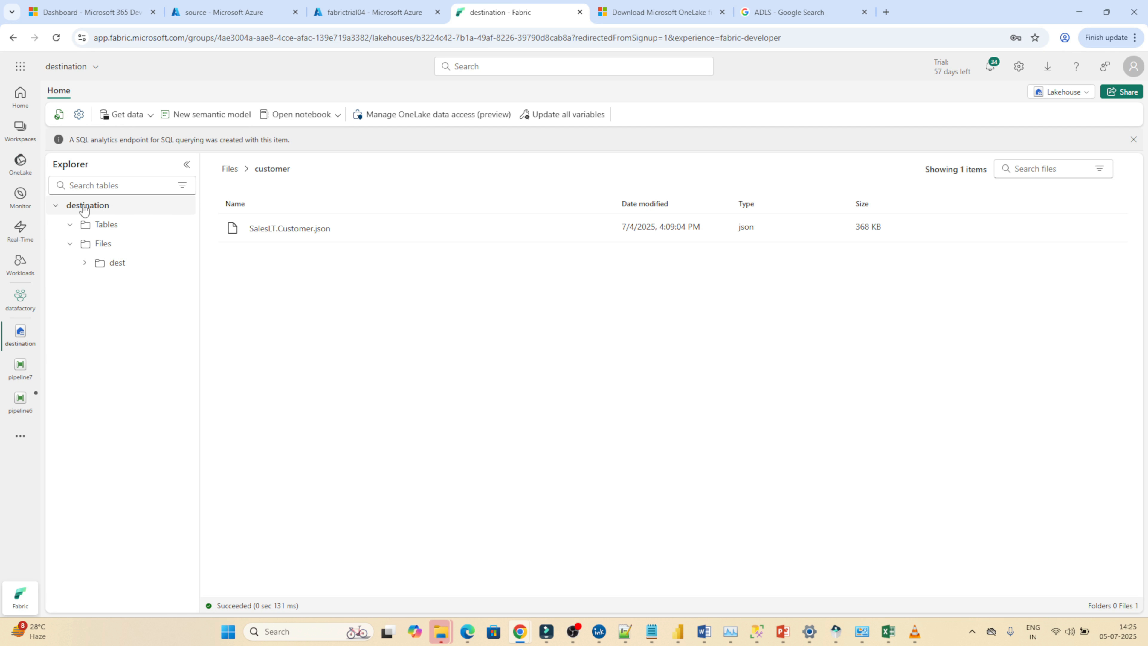
left_click(58, 115)
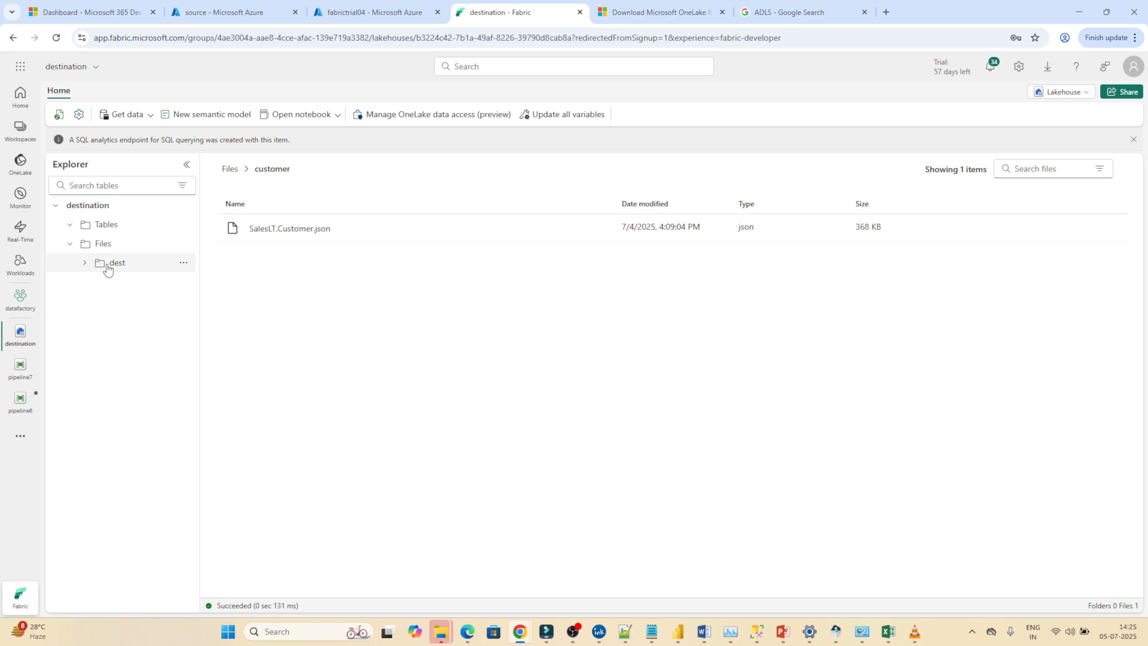
left_click(118, 263)
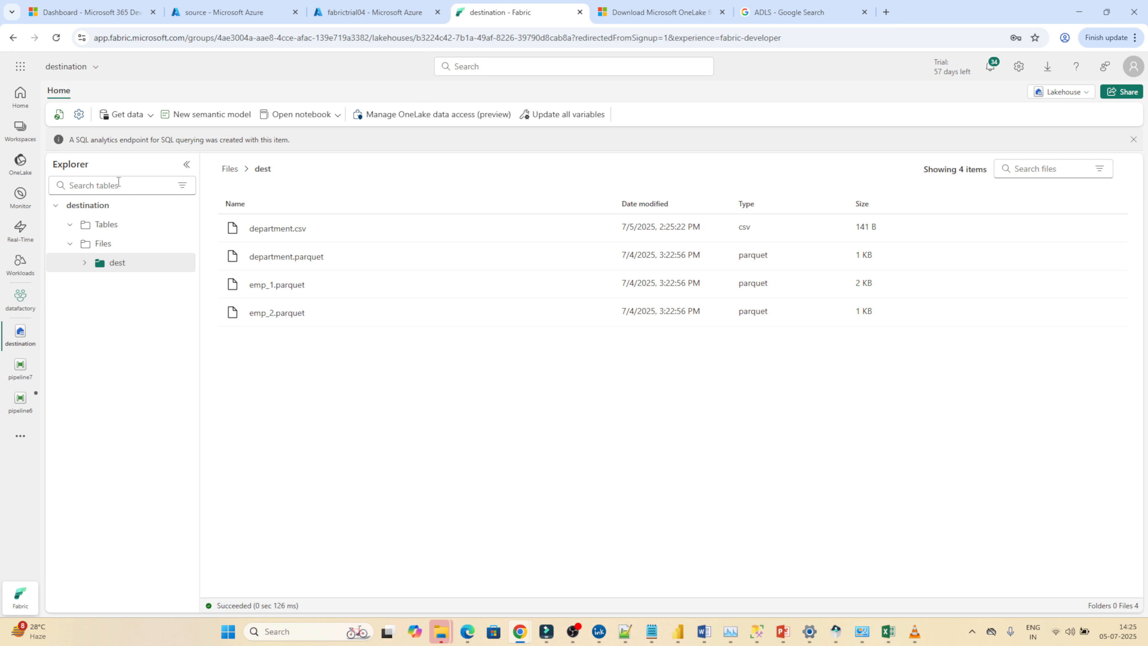
left_click(20, 367)
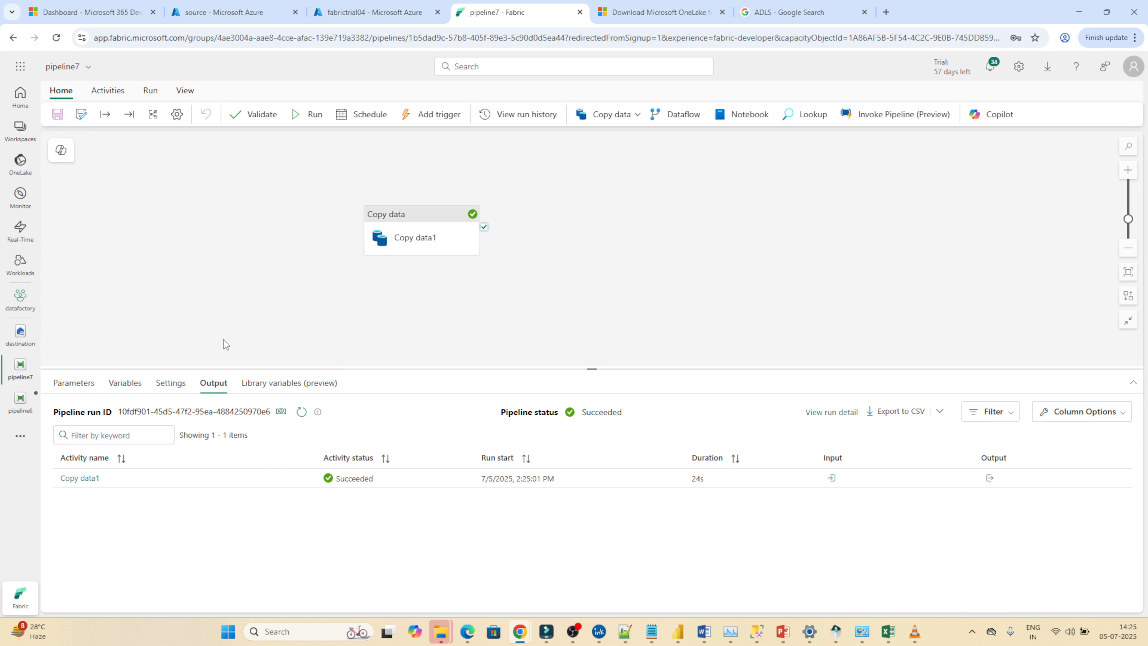
Review the filename parameter requested for a pipeline7 run without starting it, check the Azure source container's files, and return to pipeline7.
mouse_move(485, 227)
left_click(298, 115)
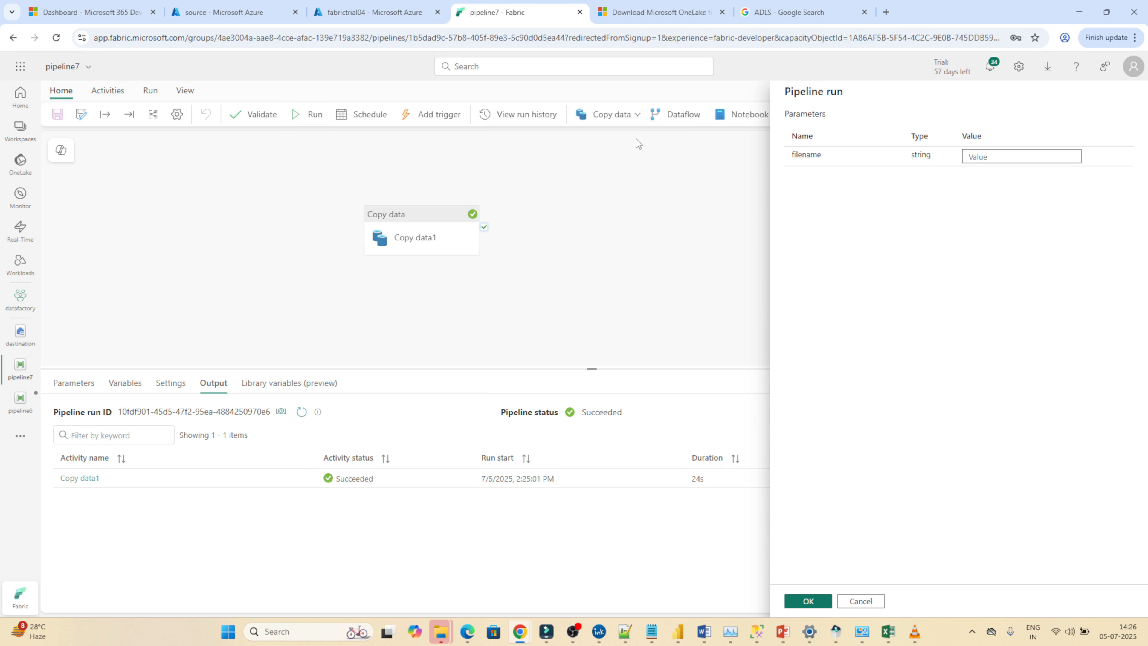
left_click(978, 156)
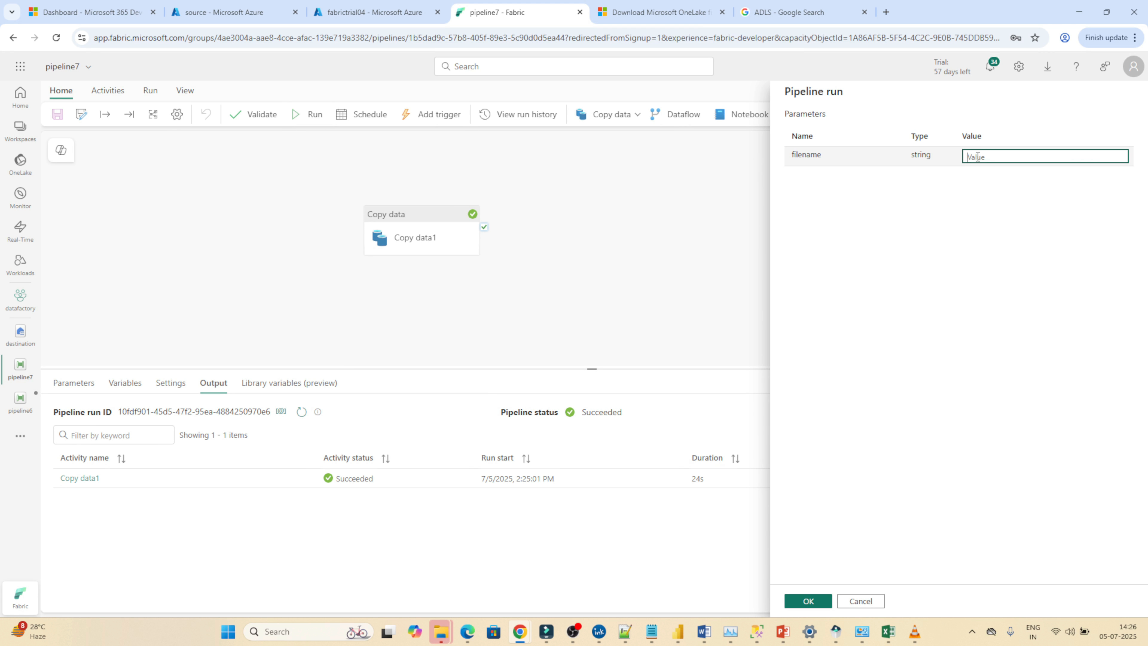
left_click(859, 607)
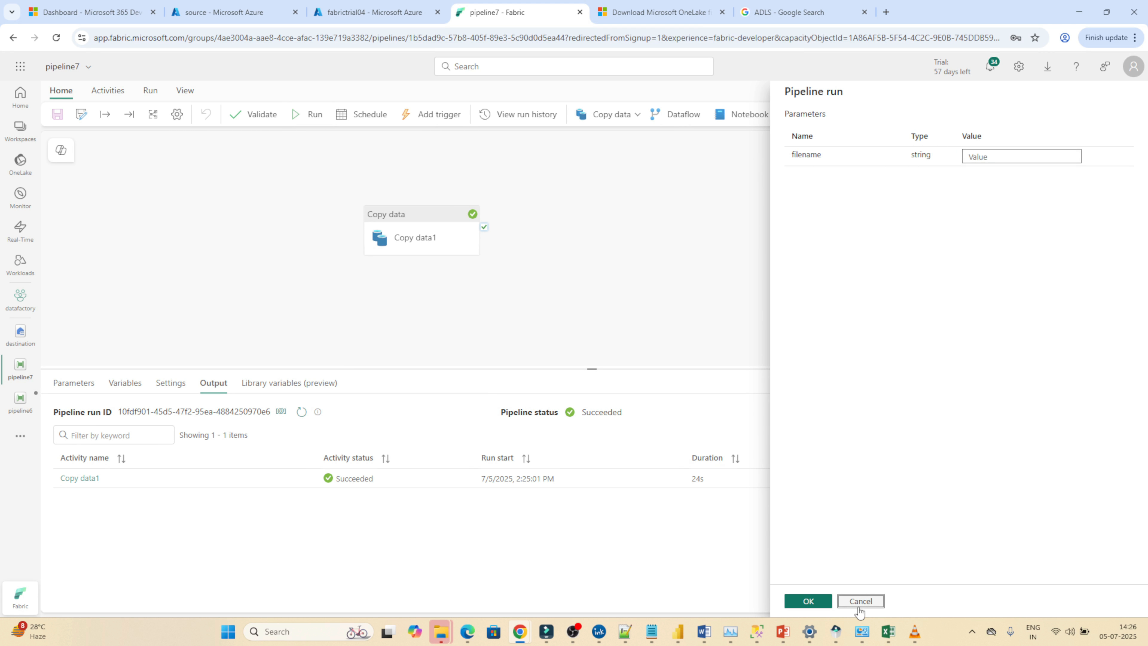
left_click(242, 5)
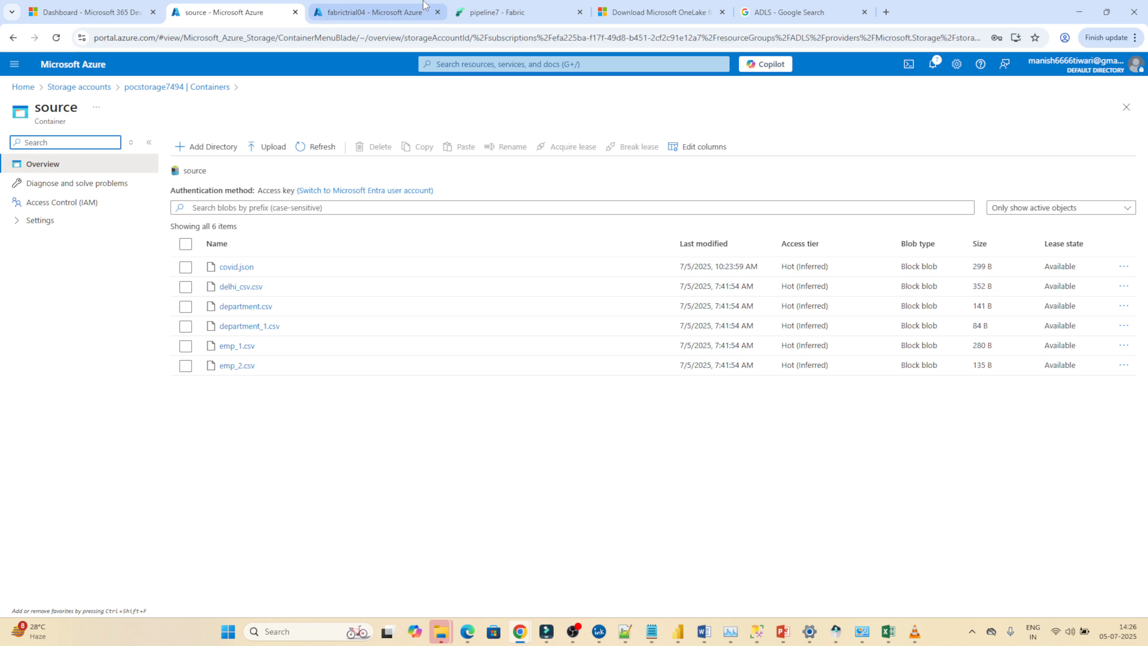
left_click(492, 12)
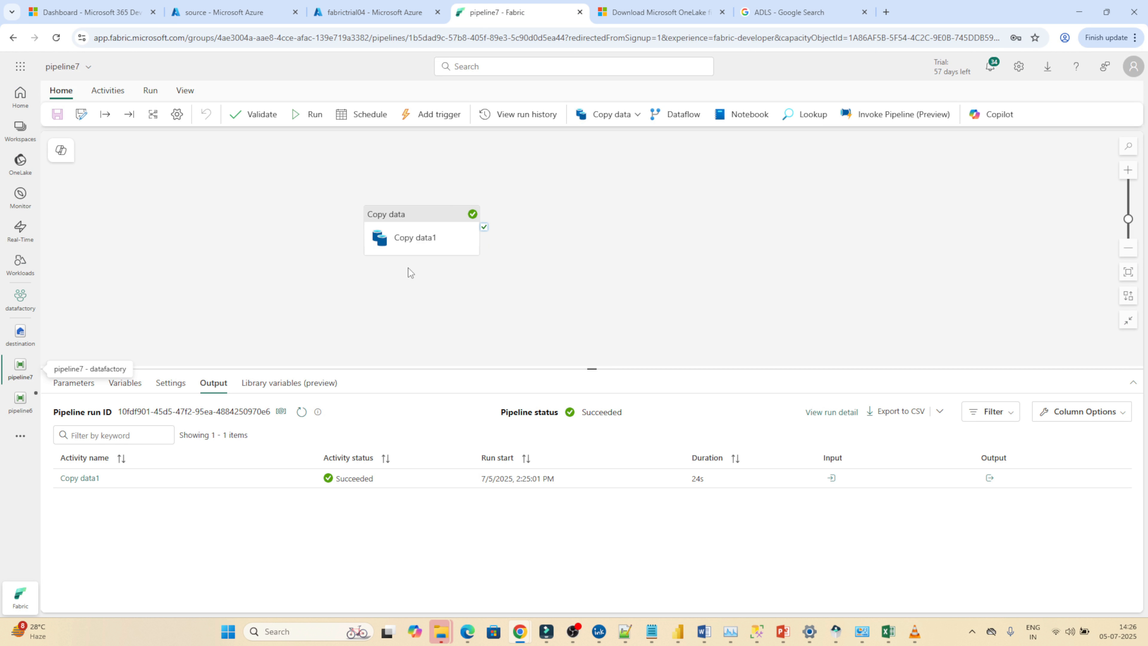